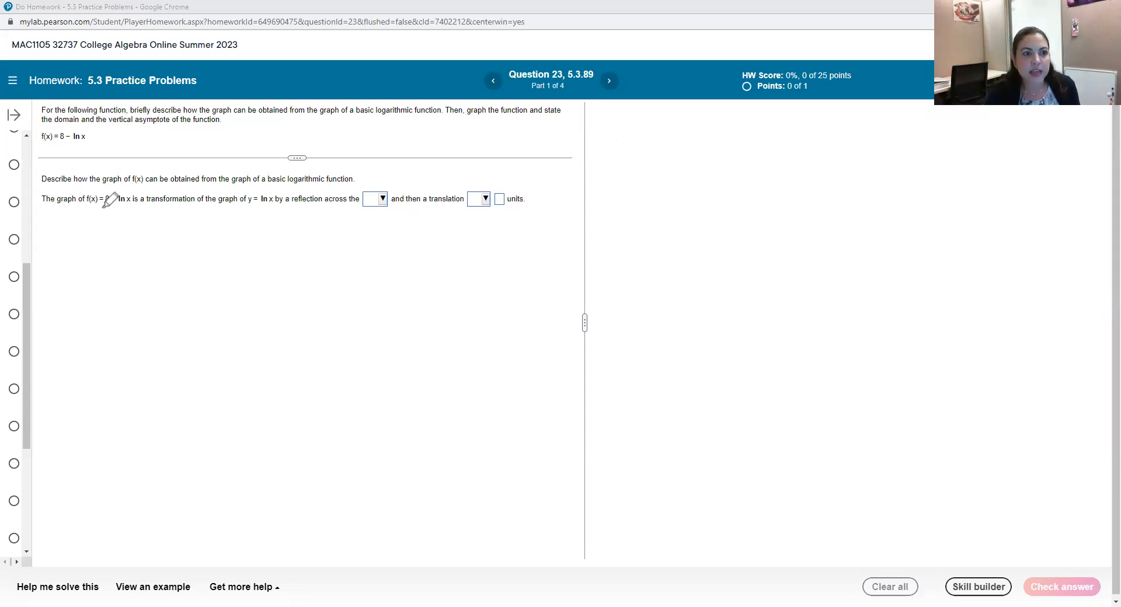
Step: Mark up the function and set the reflection axis of y=ln x to the x-axis
left_click_drag(103, 207, 131, 207)
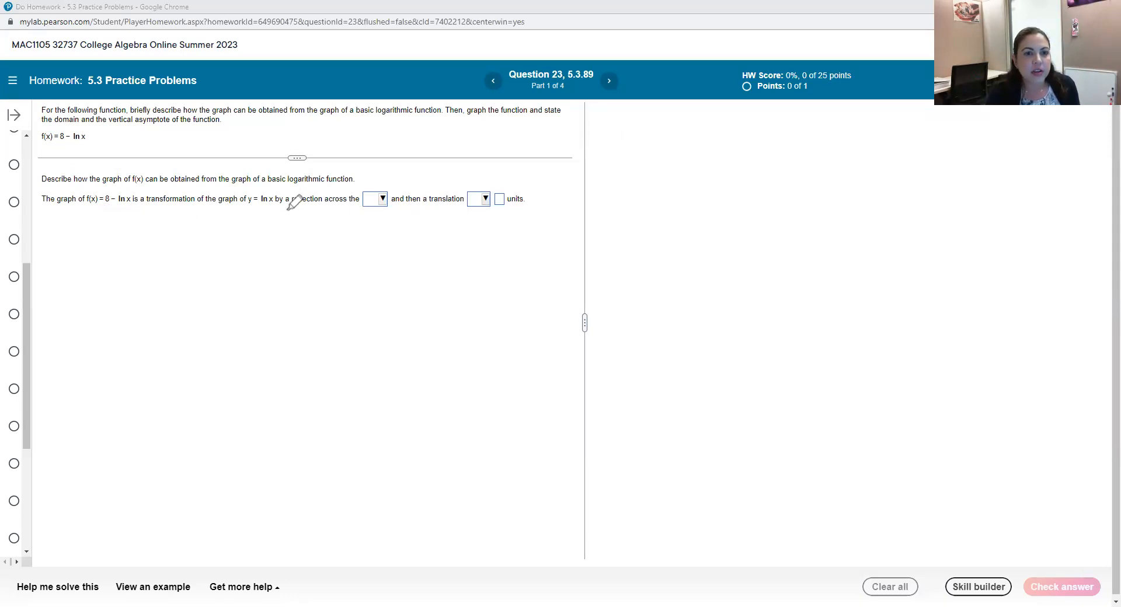
left_click_drag(293, 207, 322, 207)
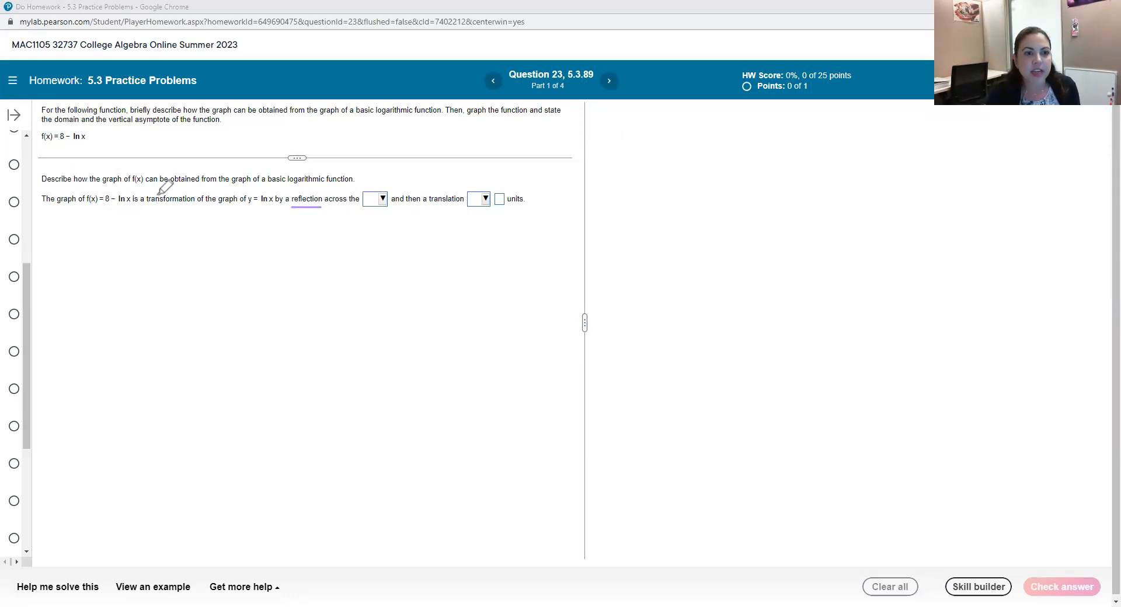
left_click_drag(110, 192, 122, 205)
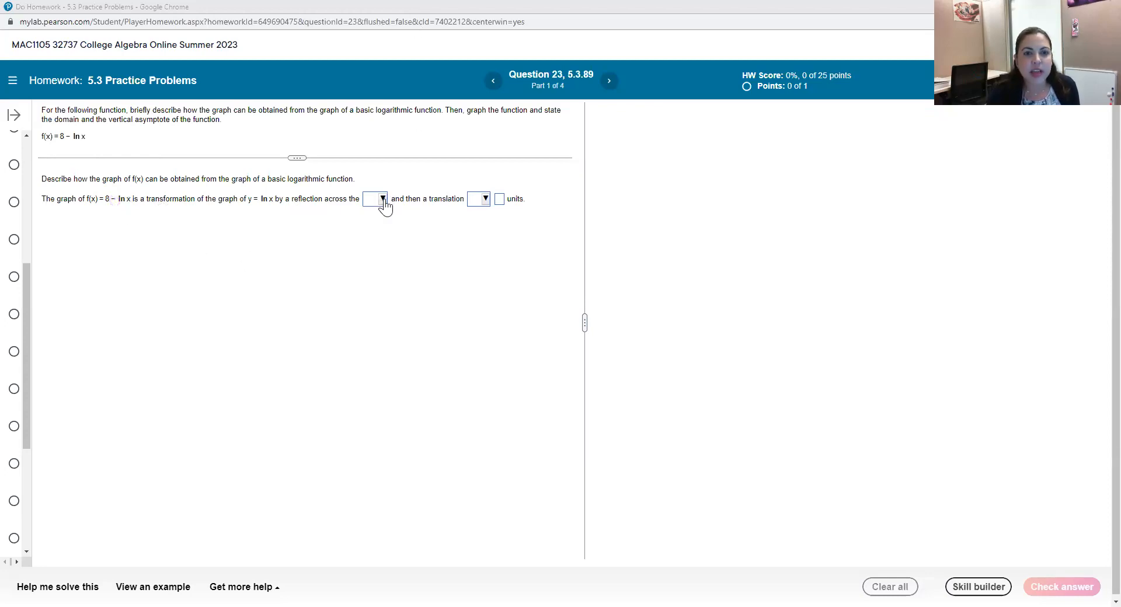
left_click(384, 203)
left_click(390, 247)
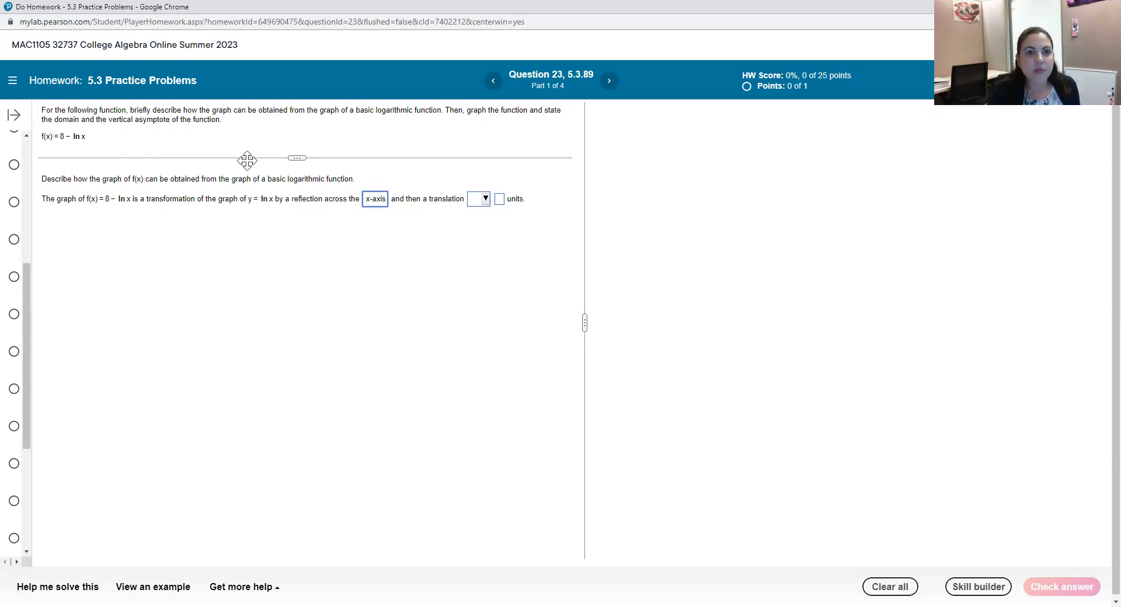
left_click(107, 220)
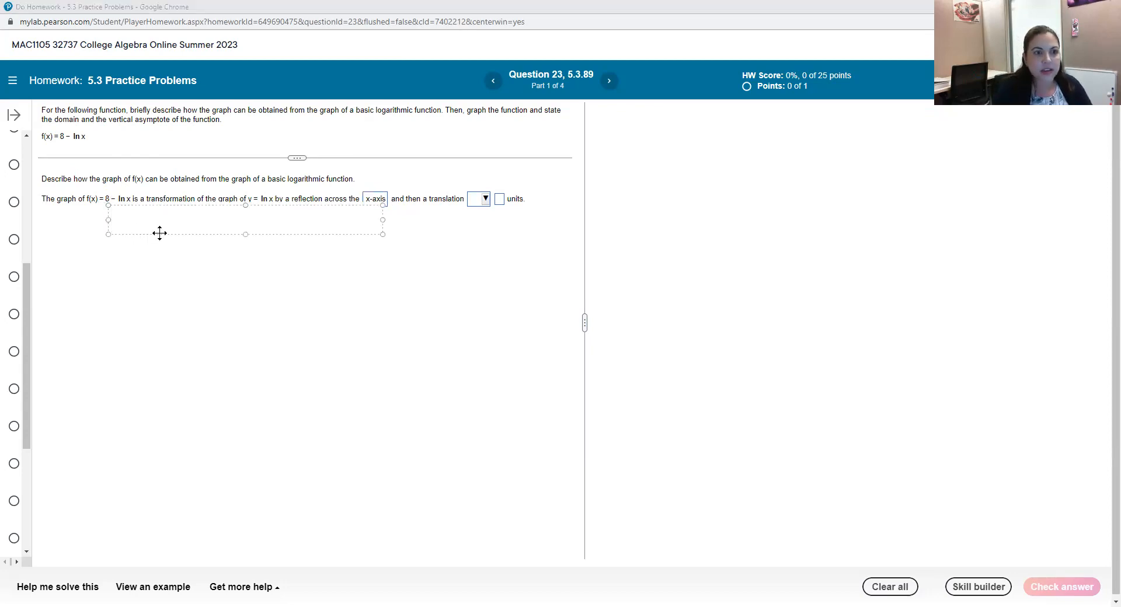
type("-ln")
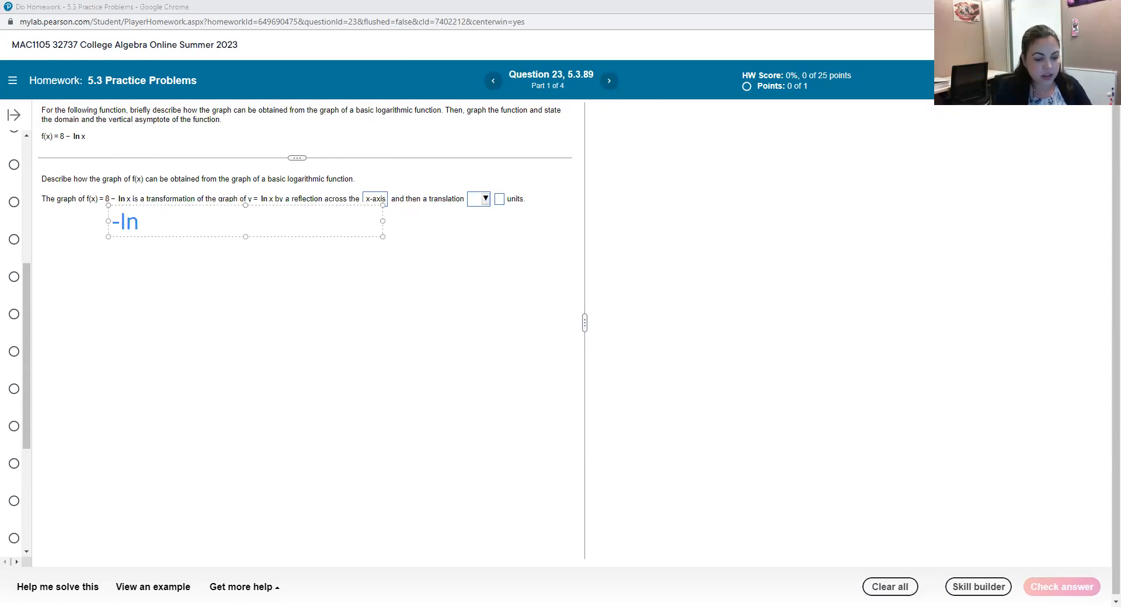
type("x+8")
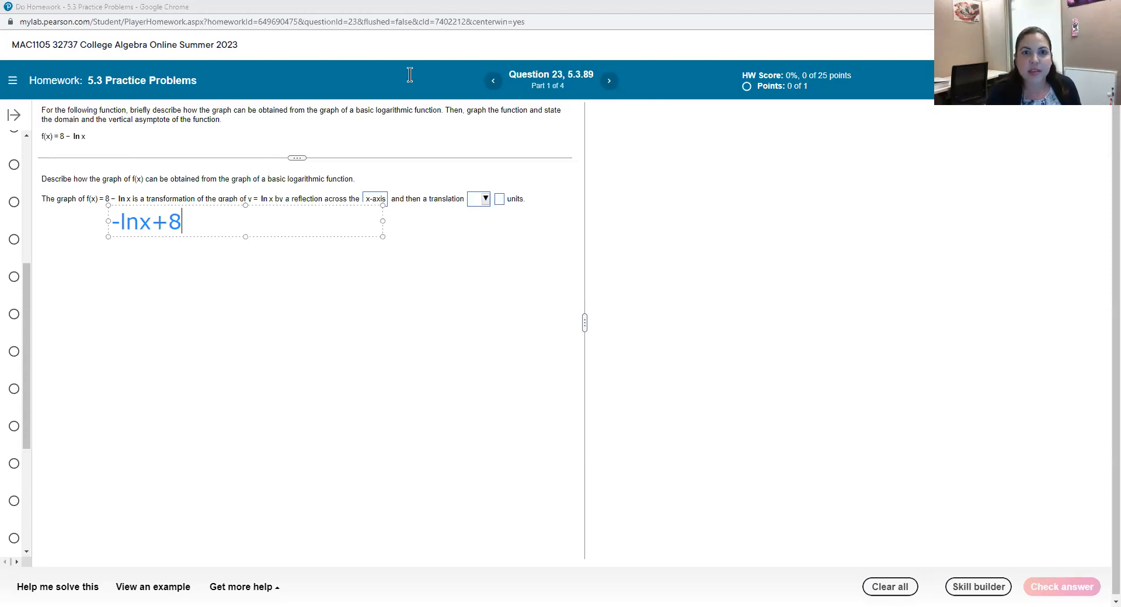
Step: Set the translation to up 8 units and check the Part 1 description
left_click(483, 199)
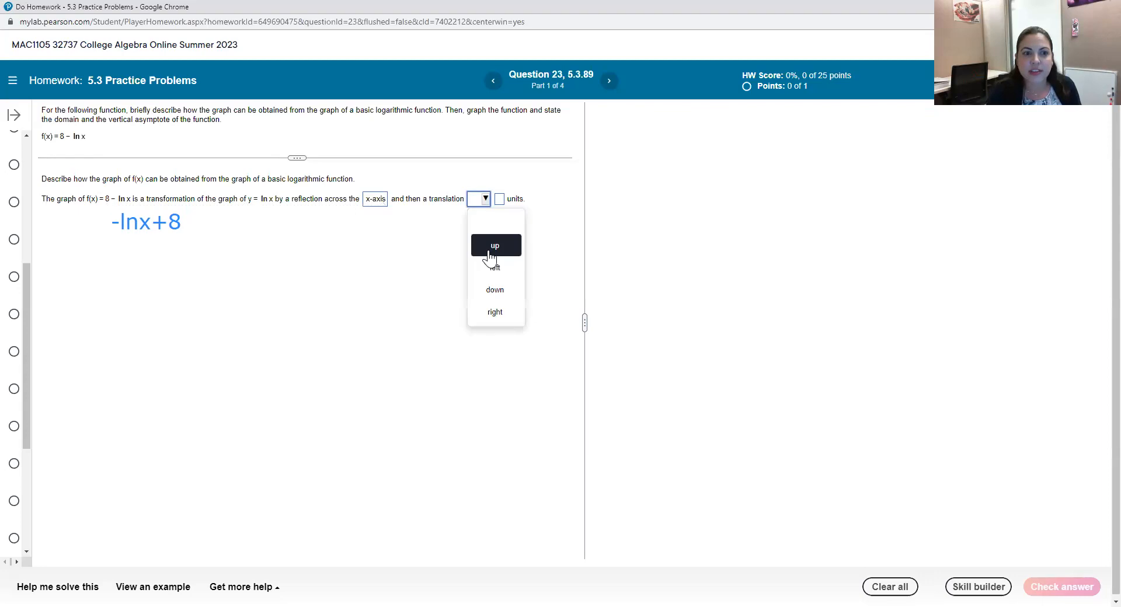
left_click(495, 247)
left_click(499, 199)
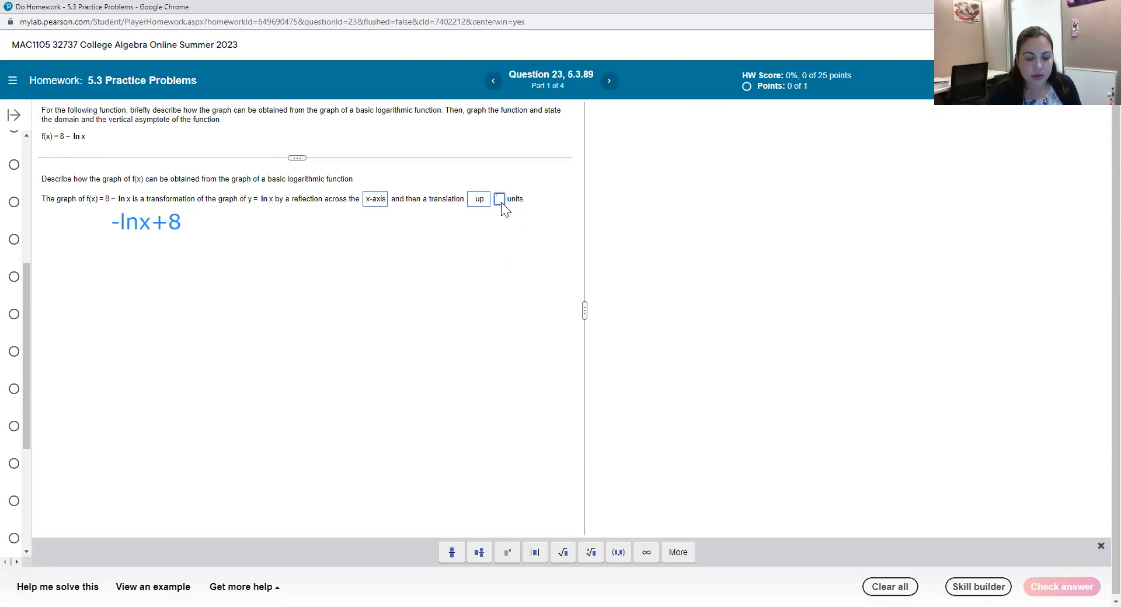
type("8")
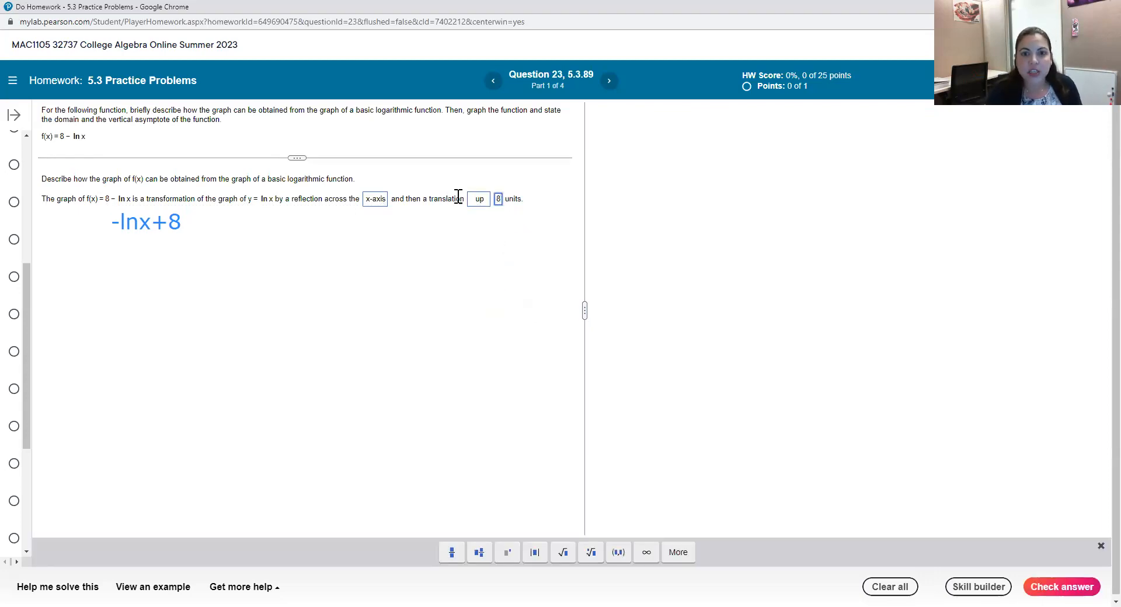
left_click(1062, 586)
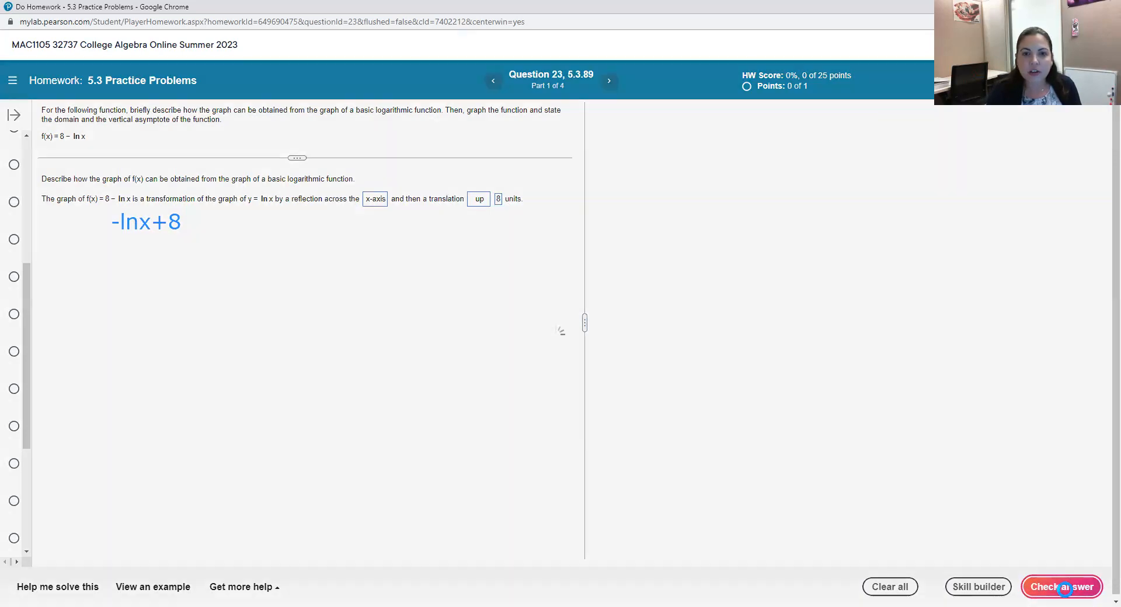
Step: Continue to Part 2, enlarge the answer graph, and activate the Logarithm curve tool
left_click(560, 357)
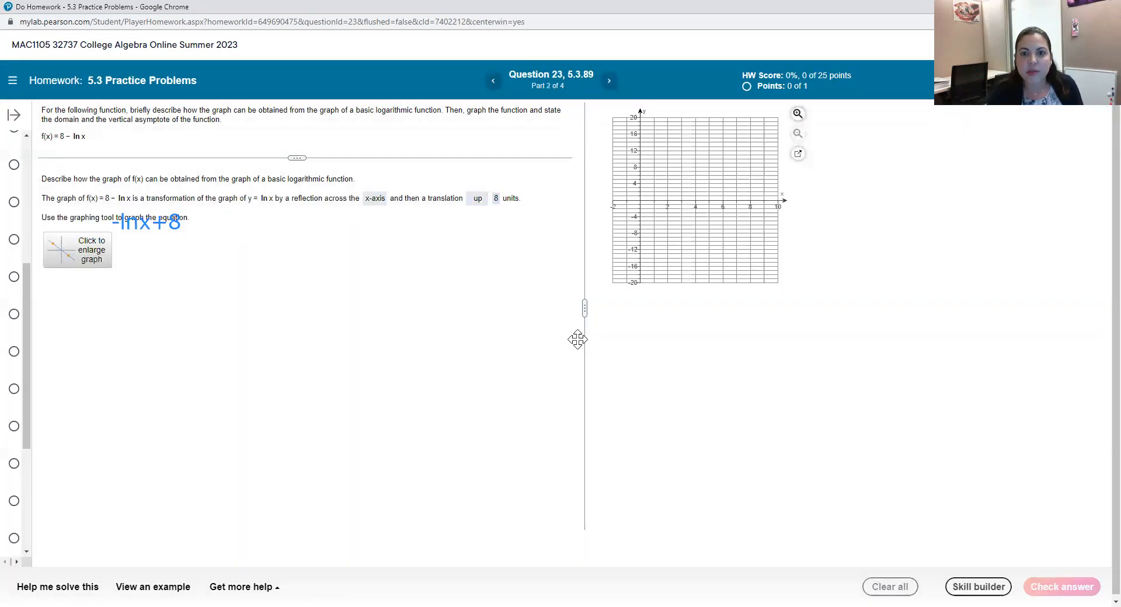
left_click_drag(586, 312, 566, 311)
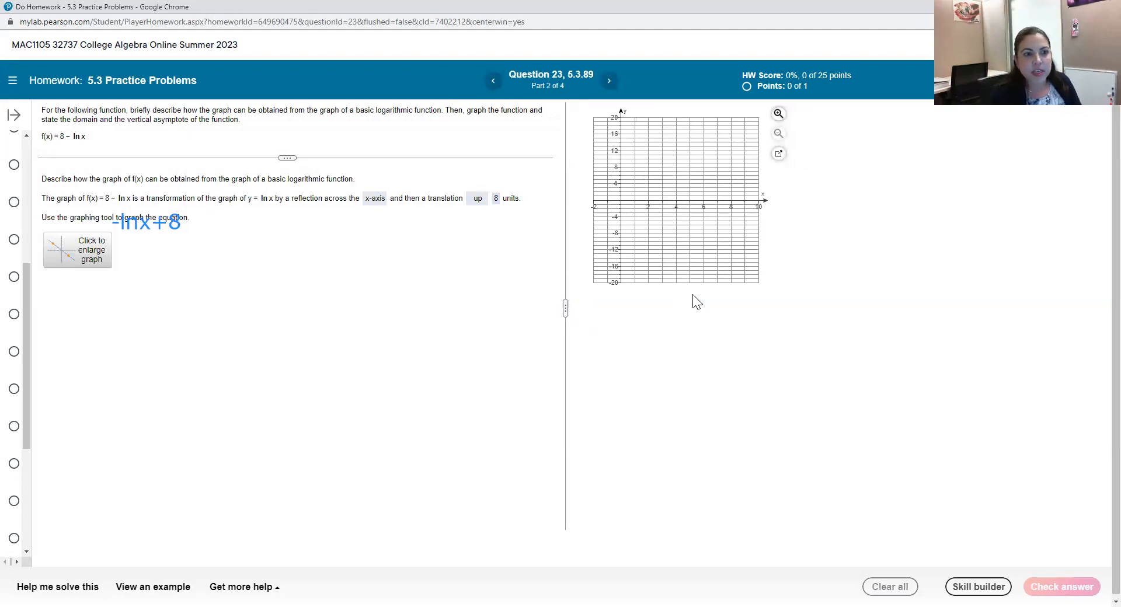
left_click(778, 114)
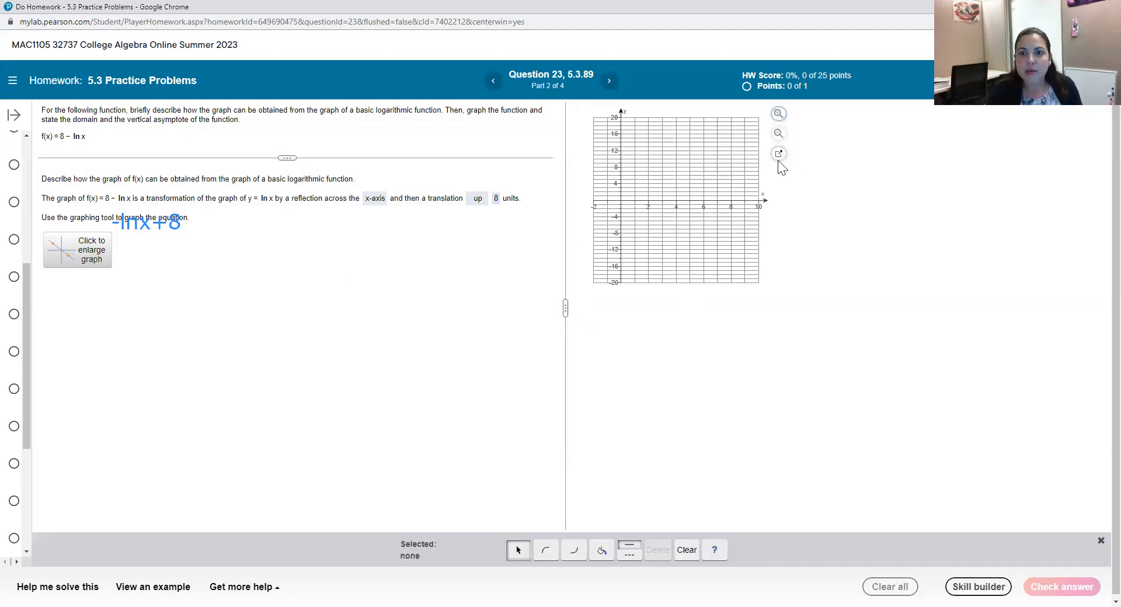
left_click(832, 115)
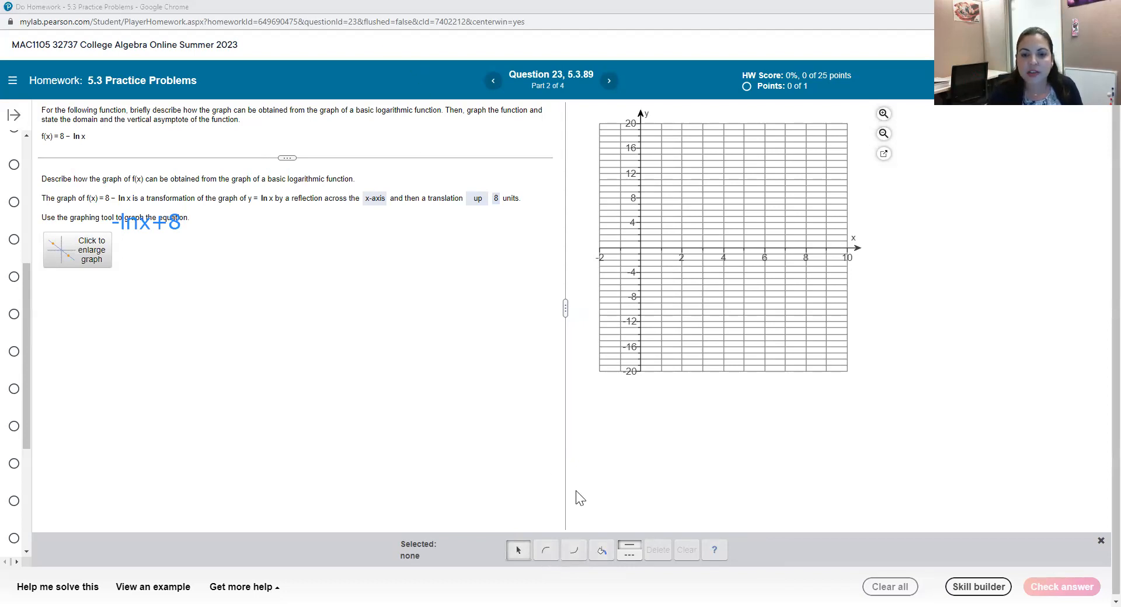
left_click(547, 551)
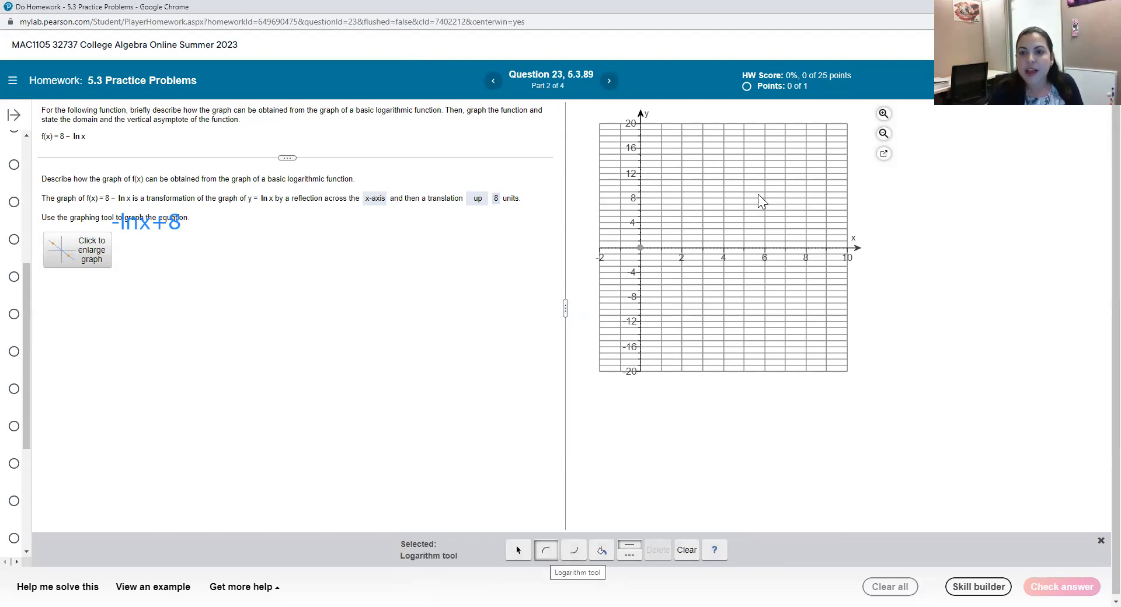
Step: Place a base ln x curve on the grid and reopen its transformation settings
left_click(662, 285)
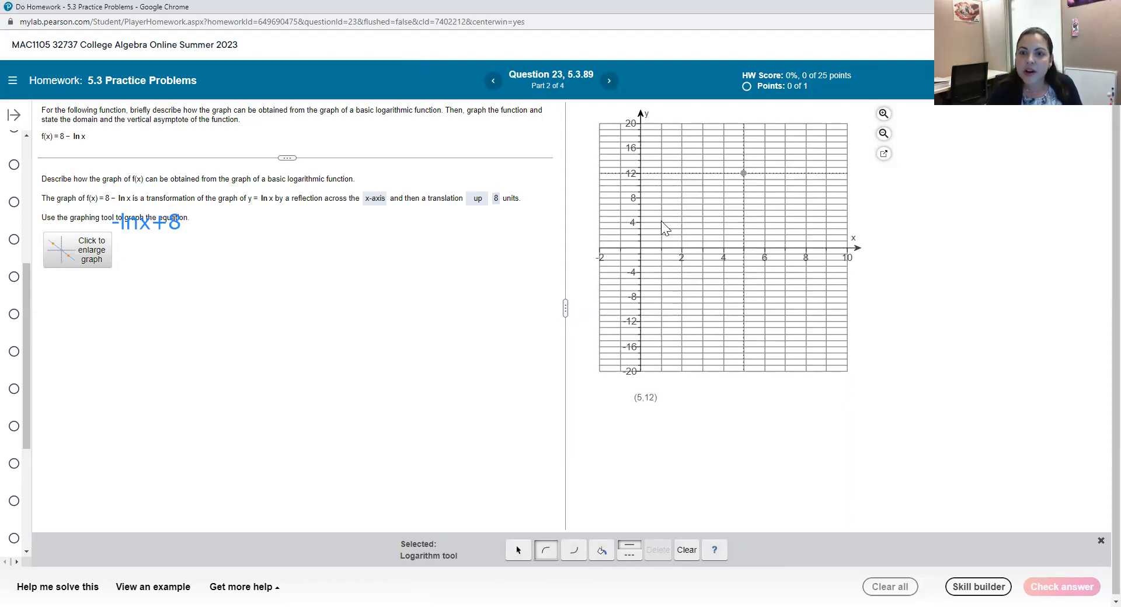
left_click(826, 134)
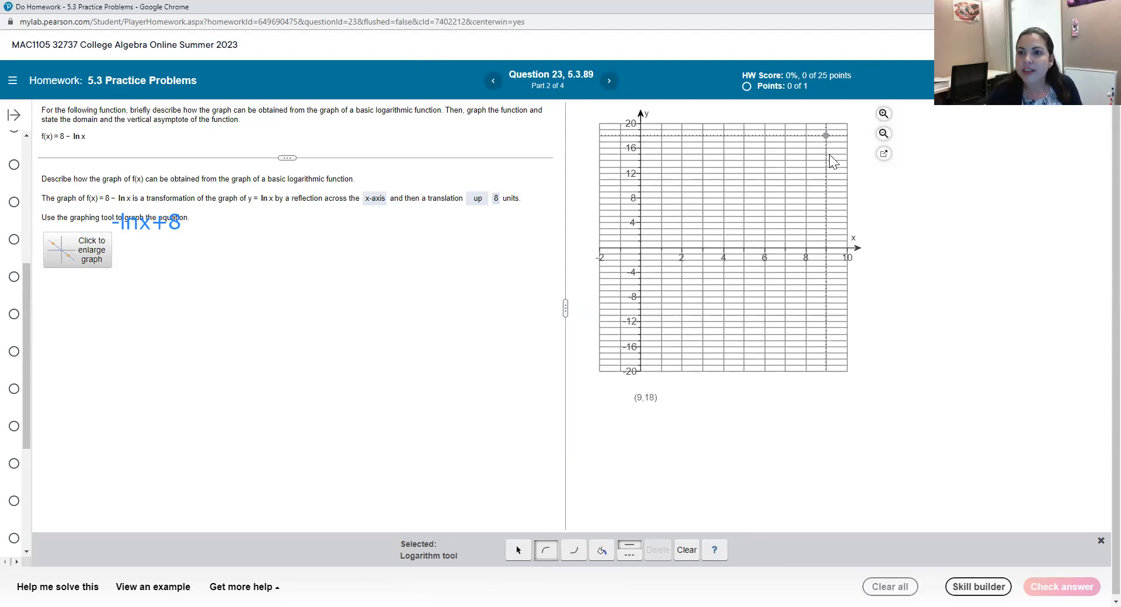
left_click(828, 142)
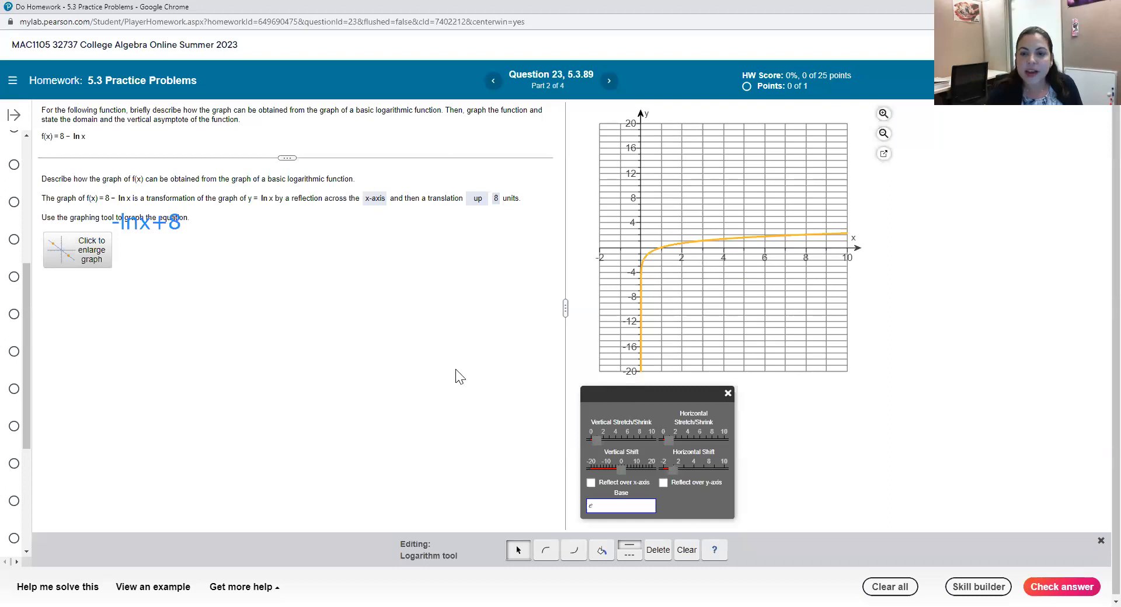
left_click_drag(657, 393, 783, 296)
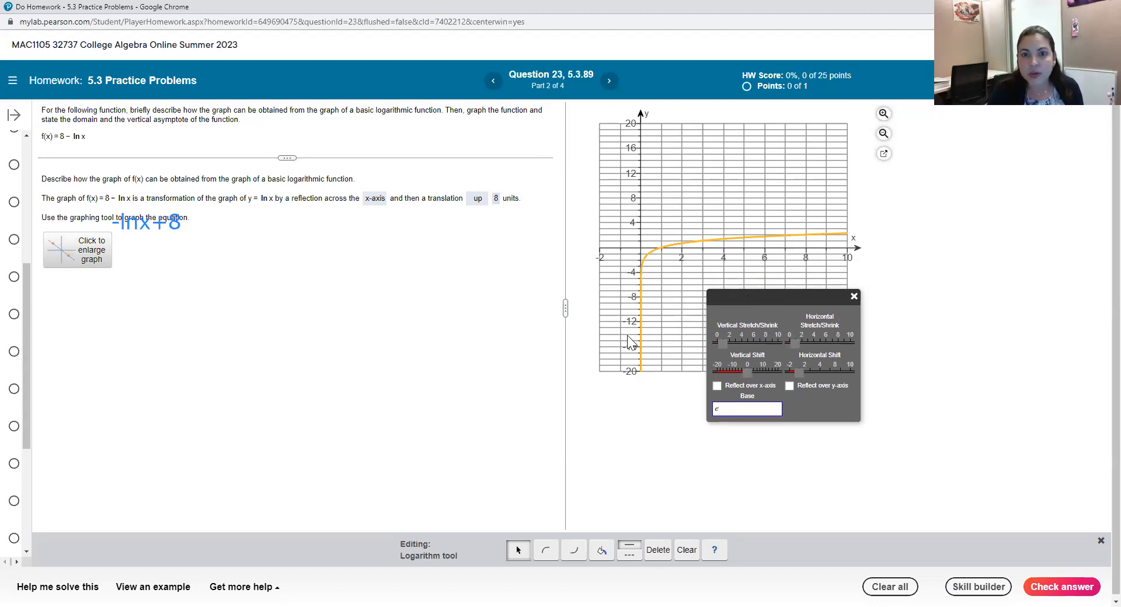
left_click(729, 409)
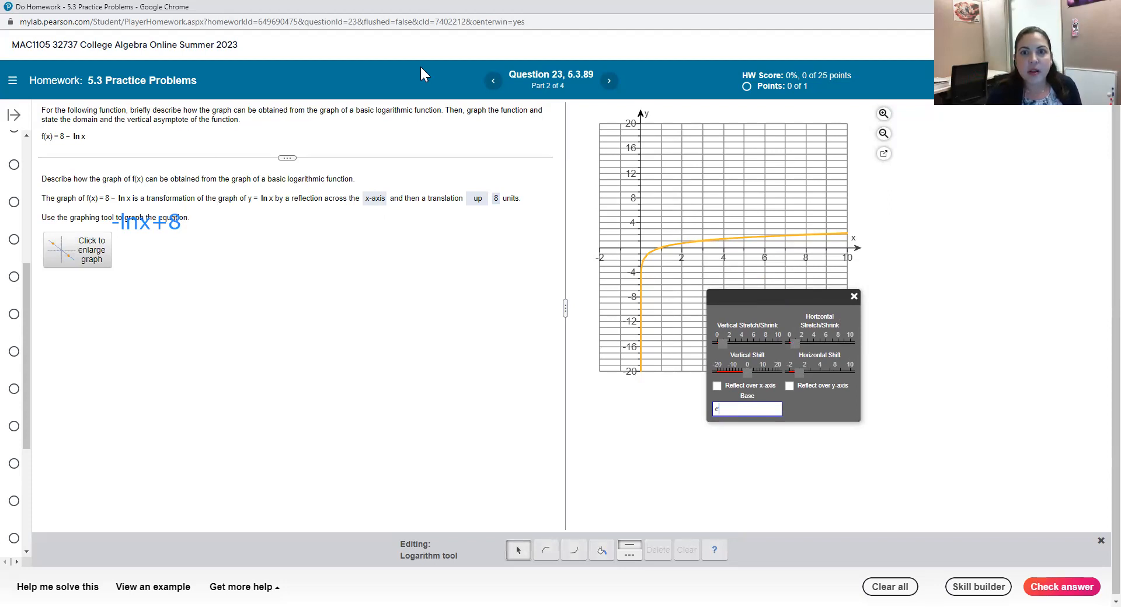
left_click_drag(70, 144, 89, 144)
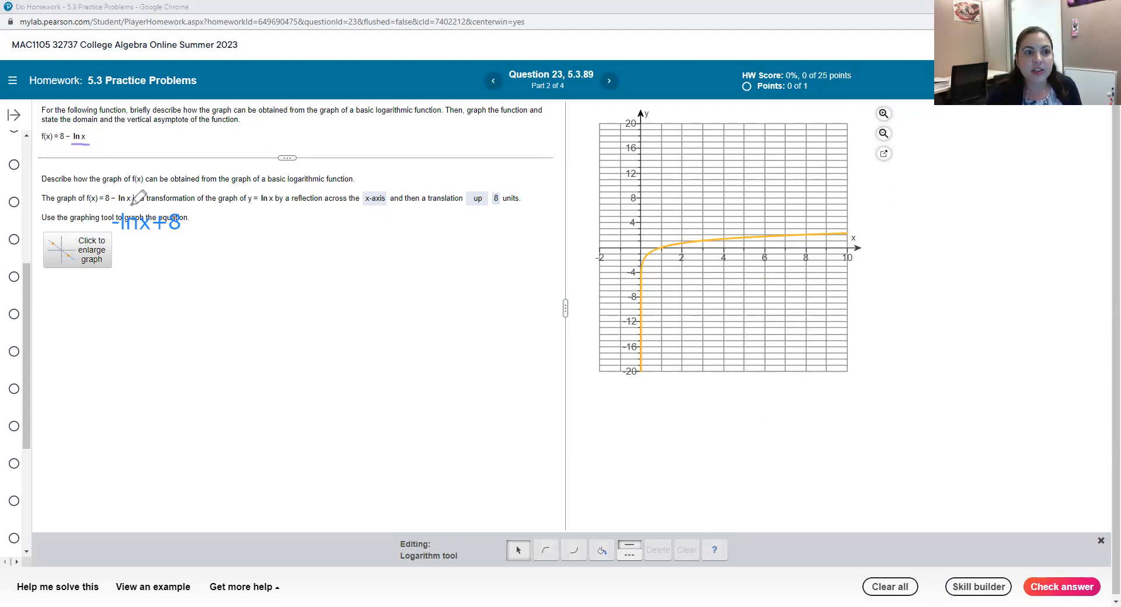
key("ctrl+z")
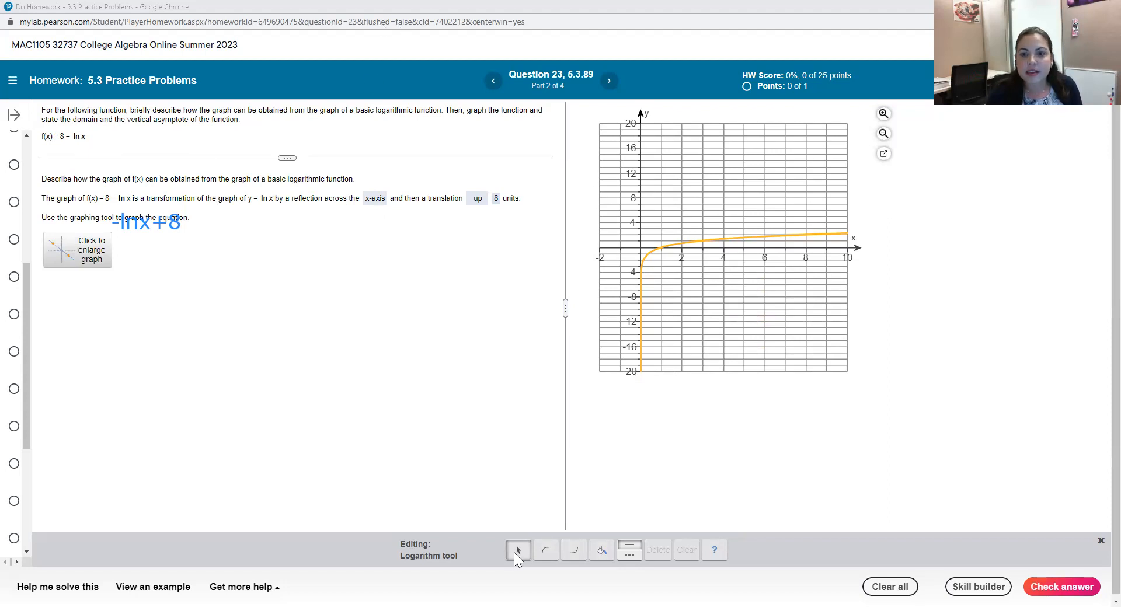
left_click(516, 551)
left_click(736, 413)
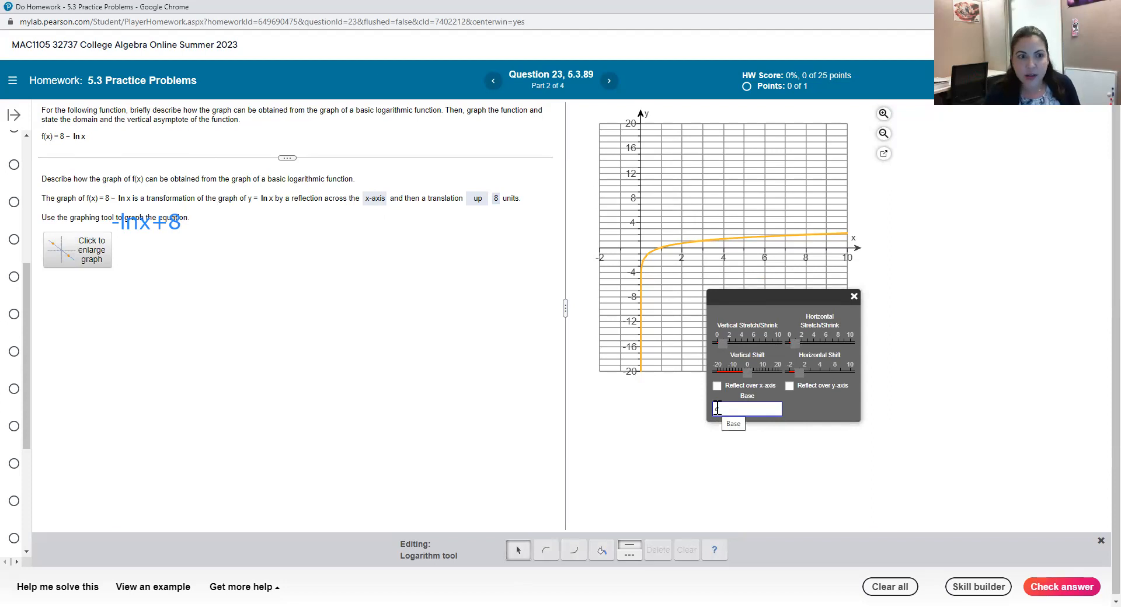
type("e")
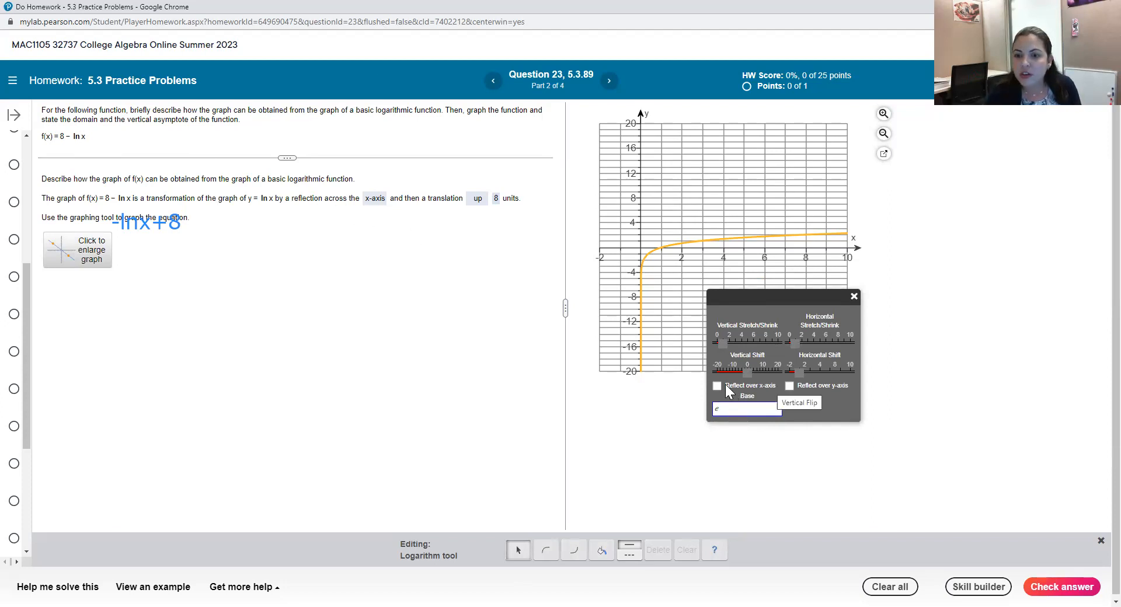
Step: Reflect the curve over the x-axis, shift it up 8, and check the graph
left_click(718, 386)
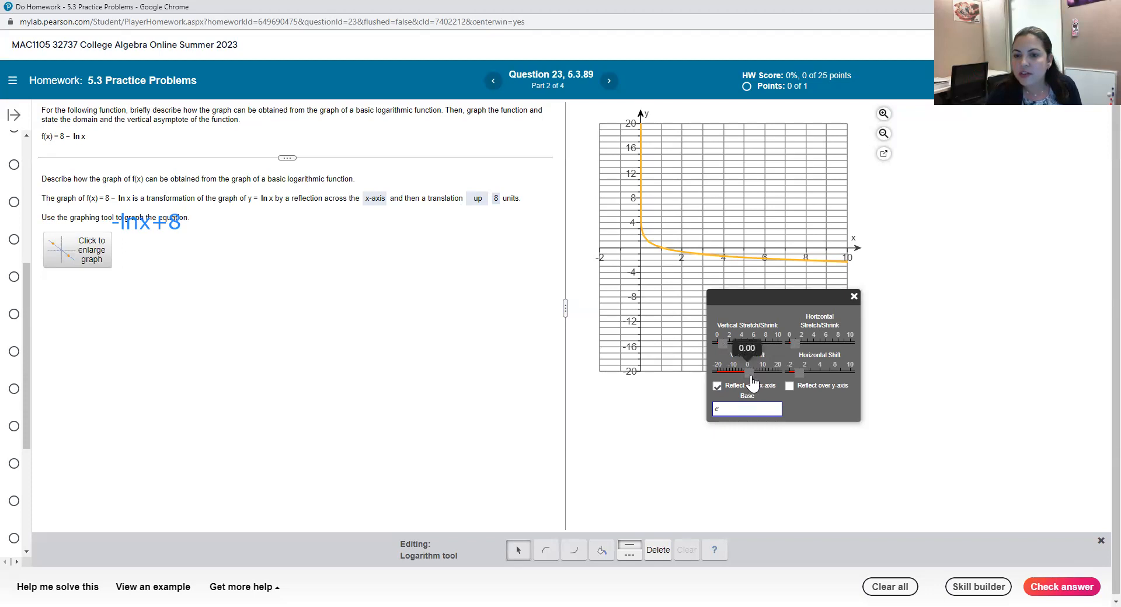
left_click_drag(749, 378, 763, 378)
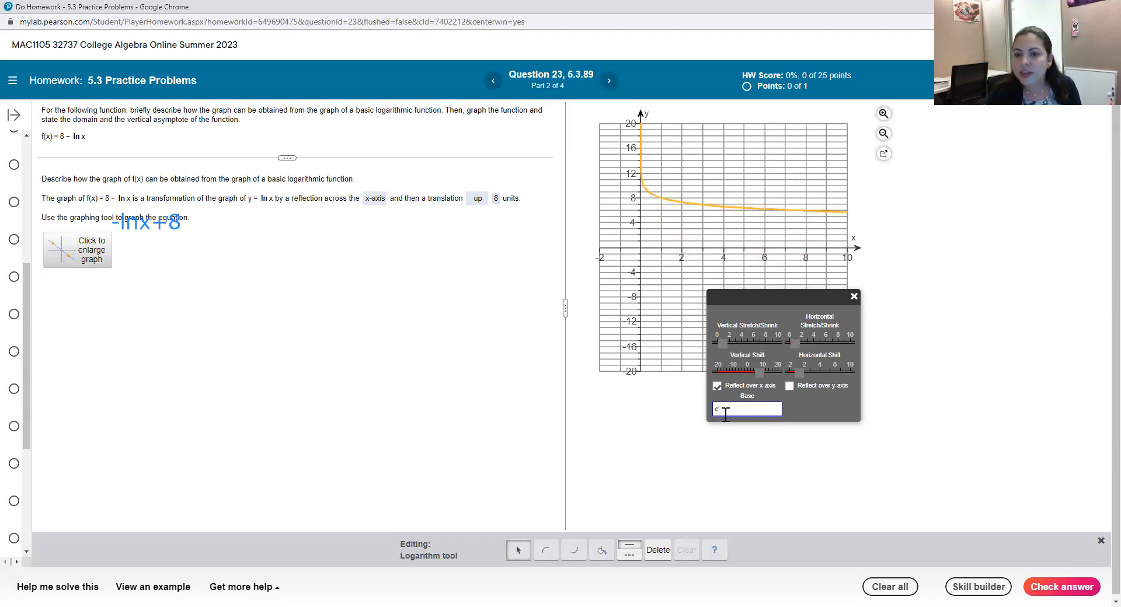
left_click(1060, 586)
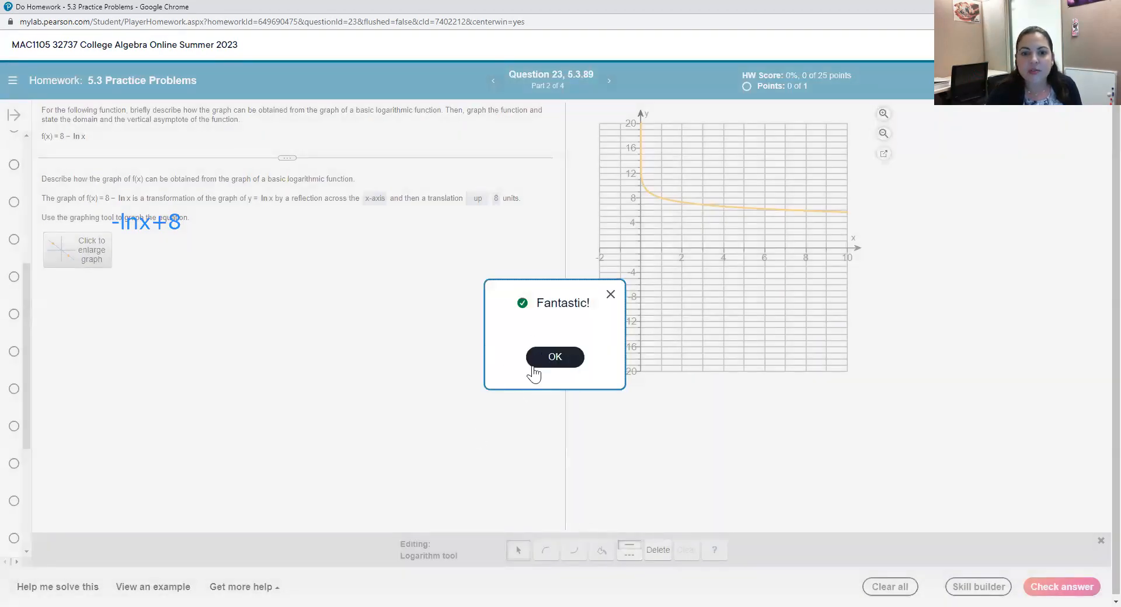
Step: Enter the domain (0, ∞) with the palette infinity, check it, and continue to Part 4
left_click(555, 357)
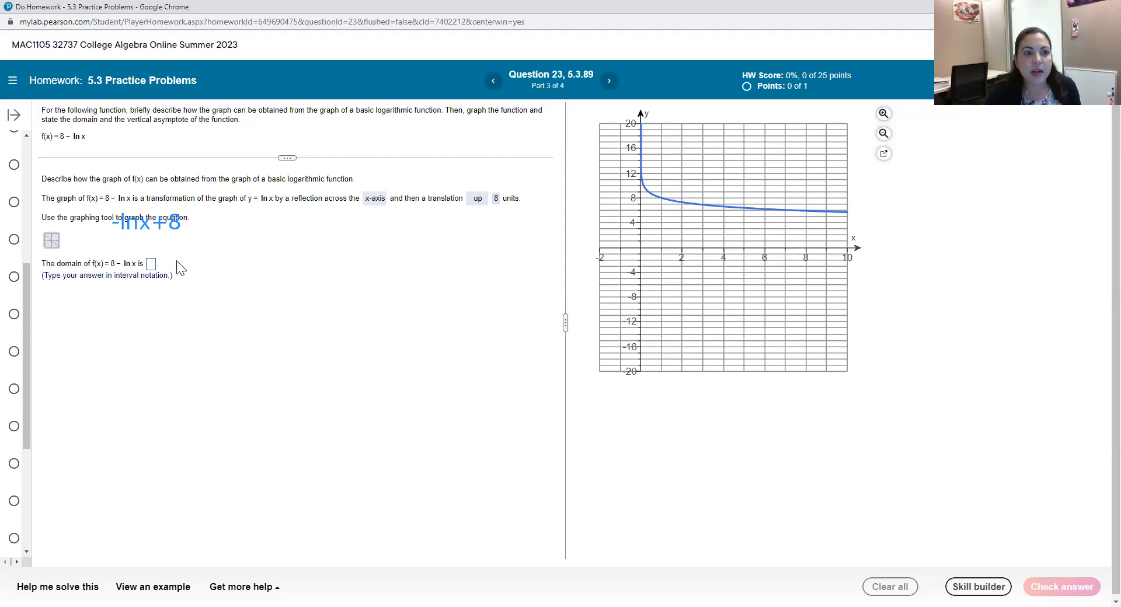
left_click(152, 263)
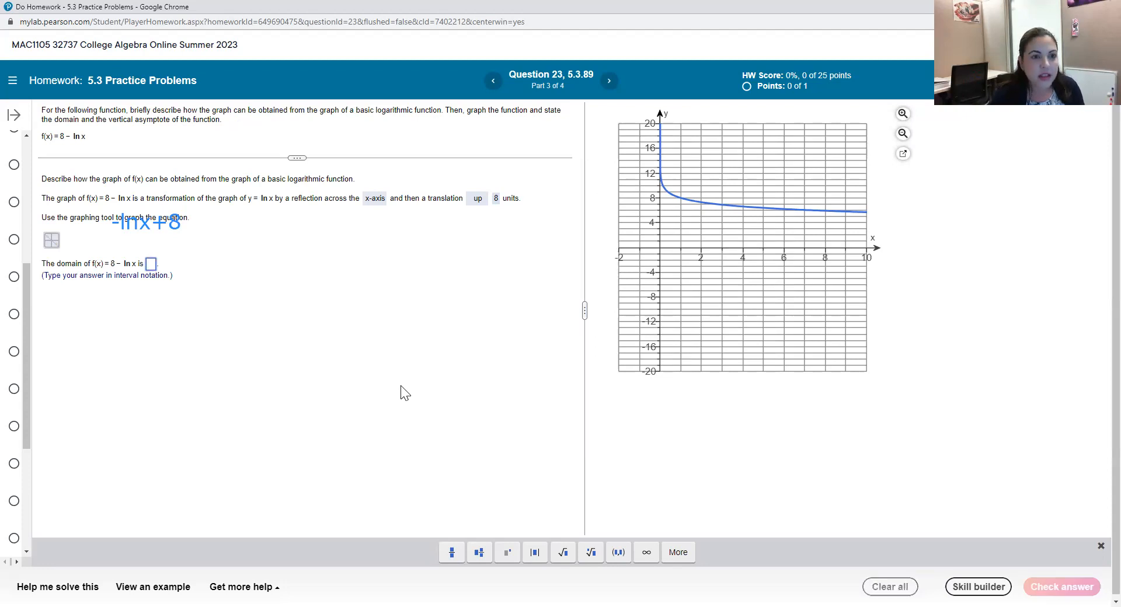
type("(")
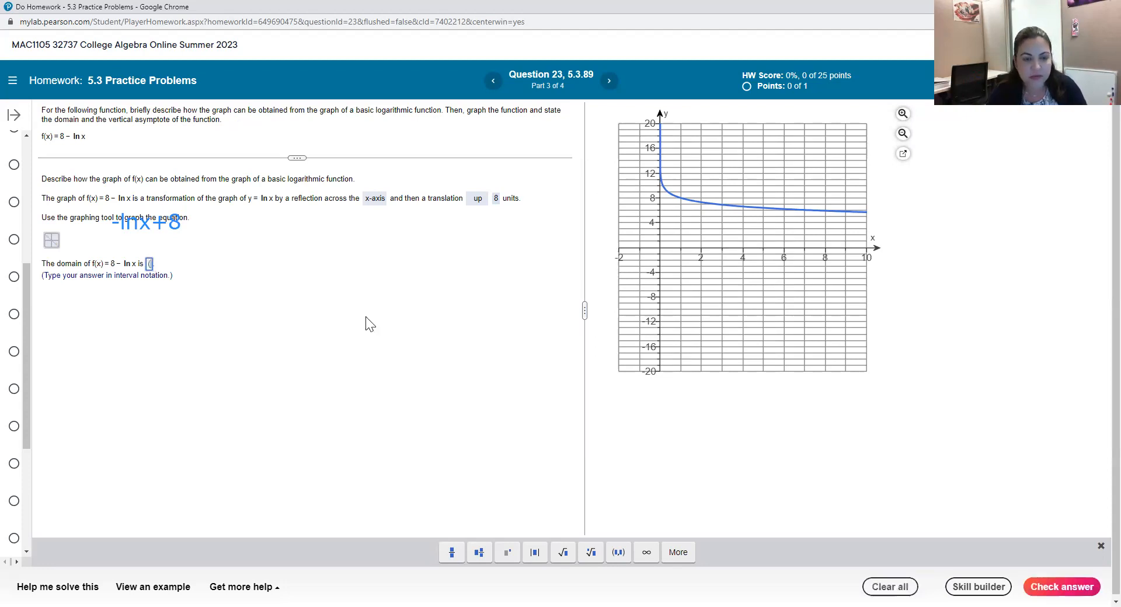
type("0,")
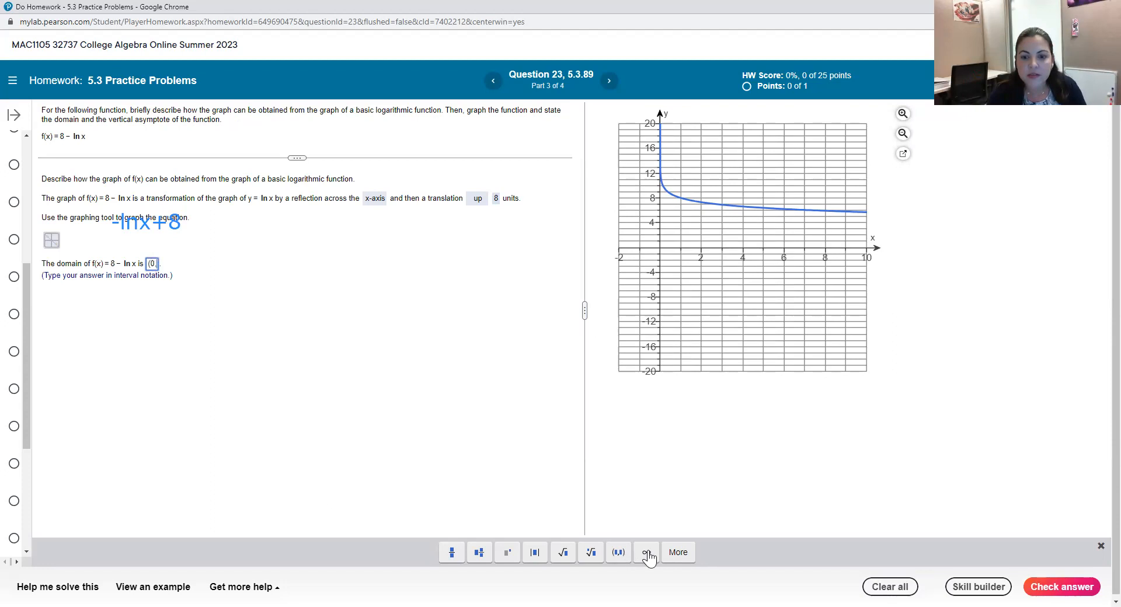
left_click(647, 553)
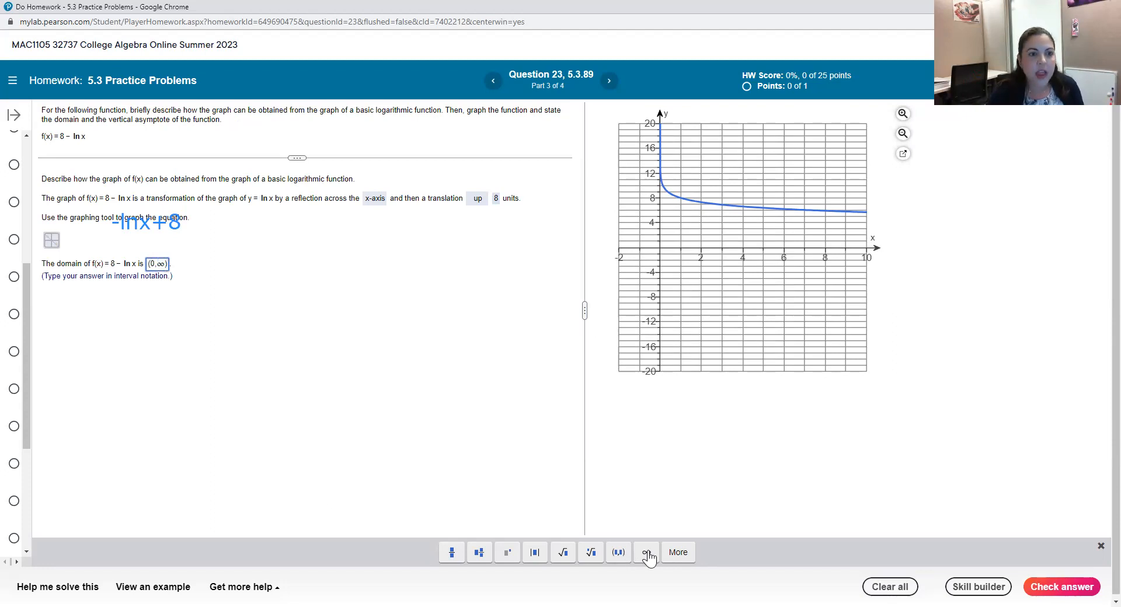
key("Return")
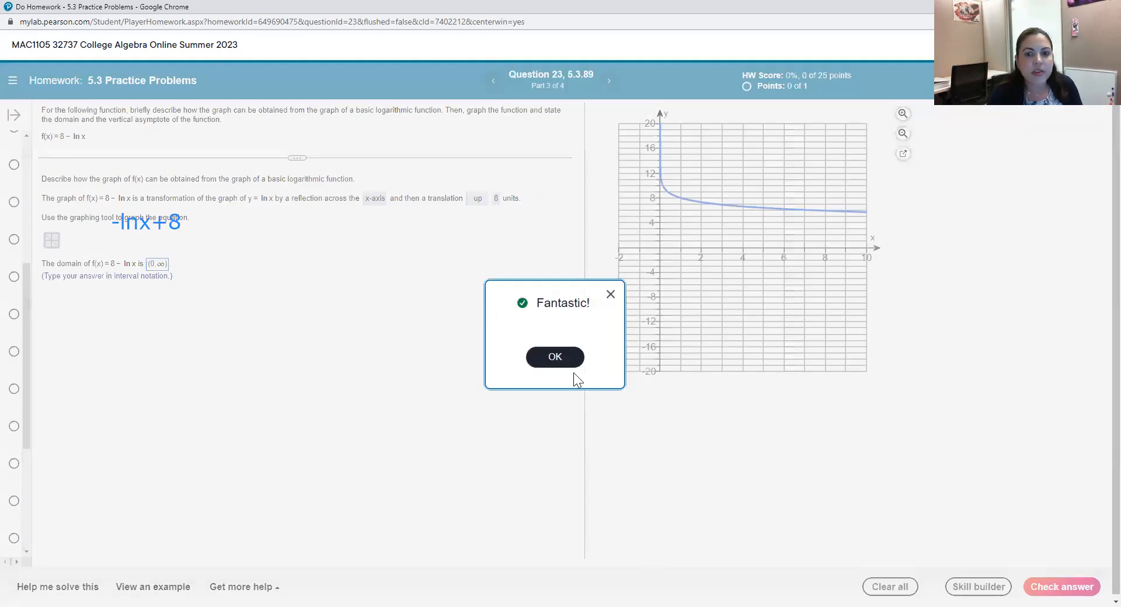
left_click(556, 357)
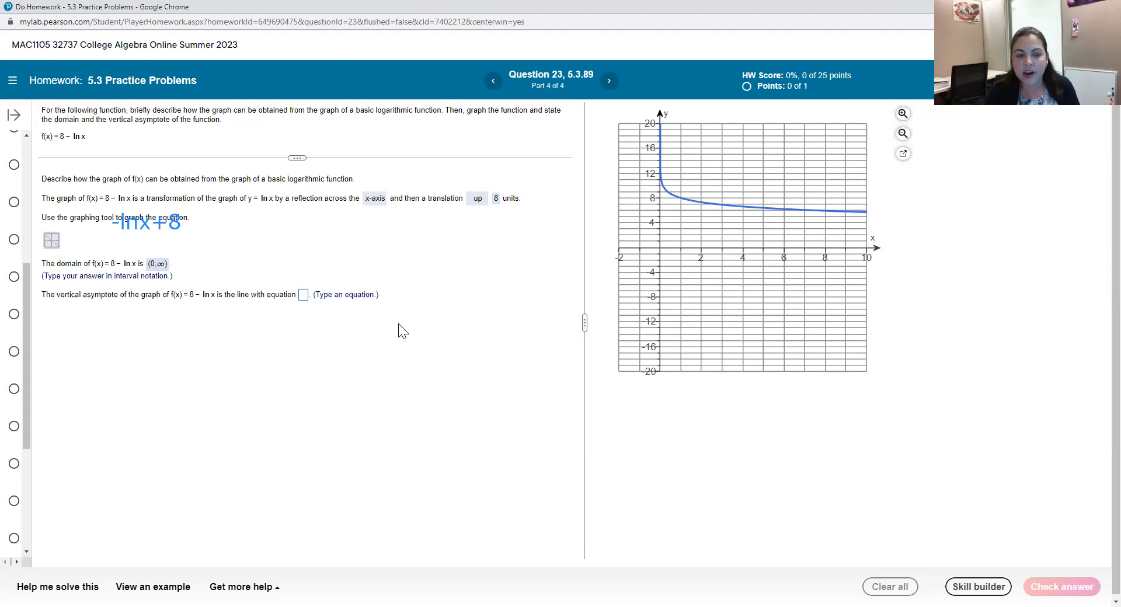
Step: Enter the vertical asymptote x=0, check it, and move to the next question
left_click(304, 295)
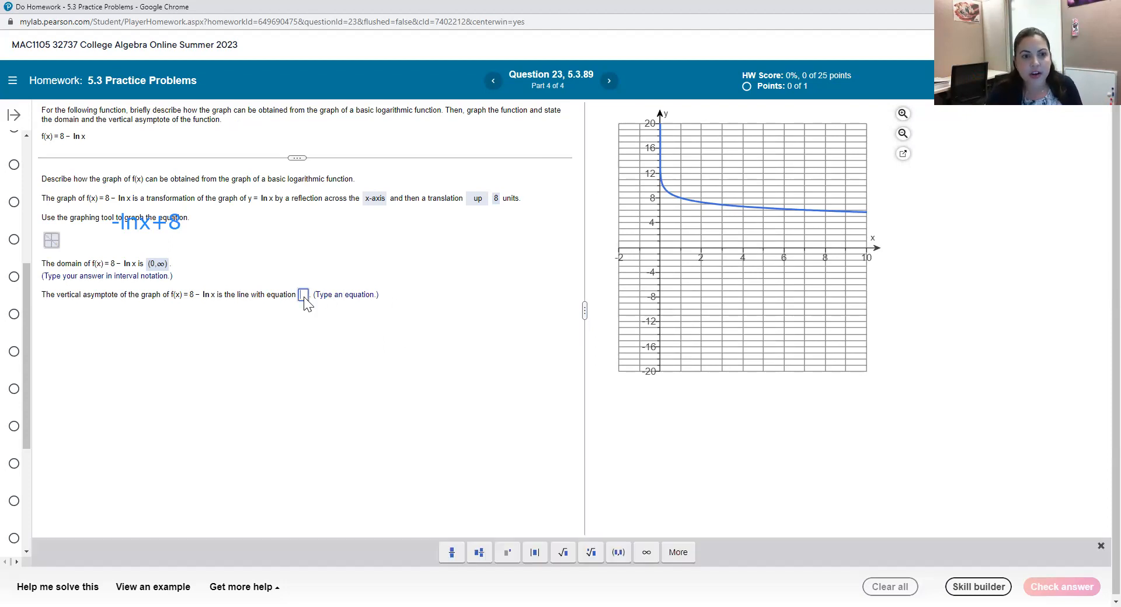
type("x")
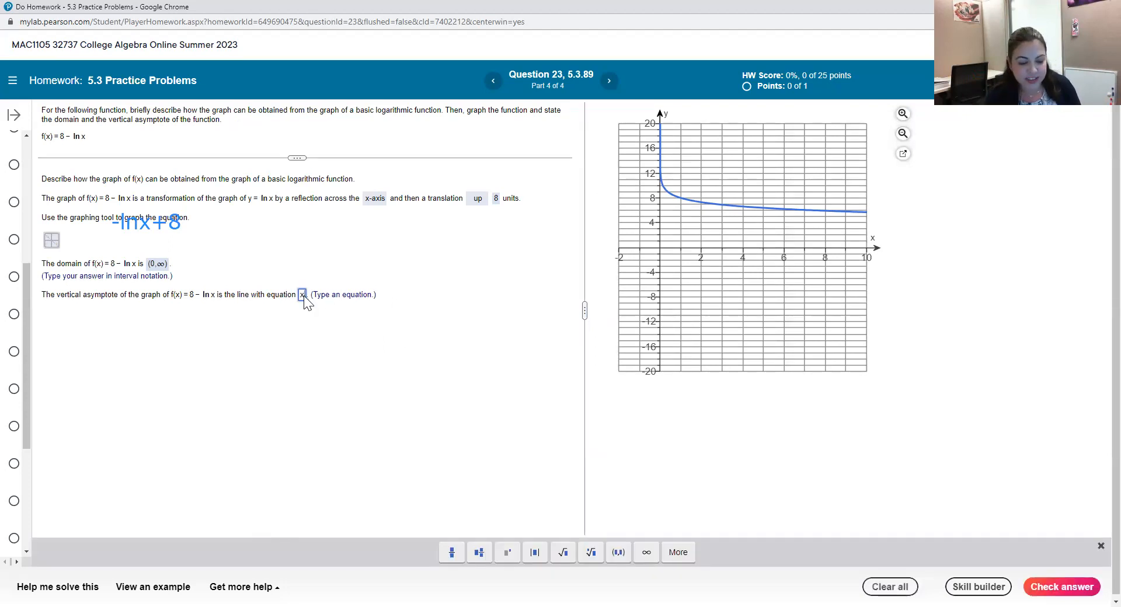
type("=0")
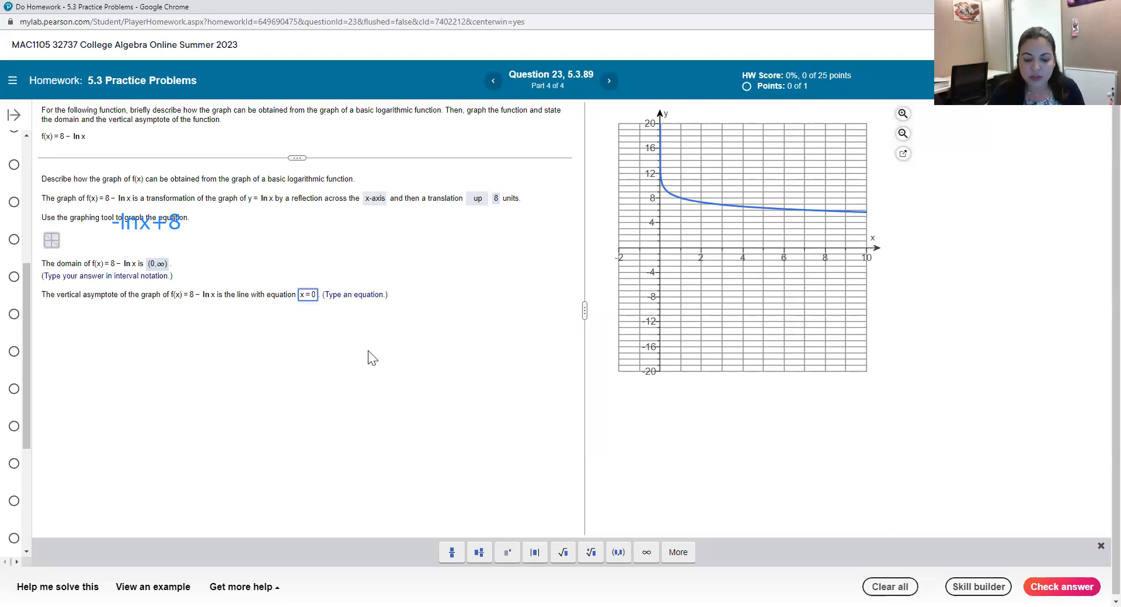
key("Return")
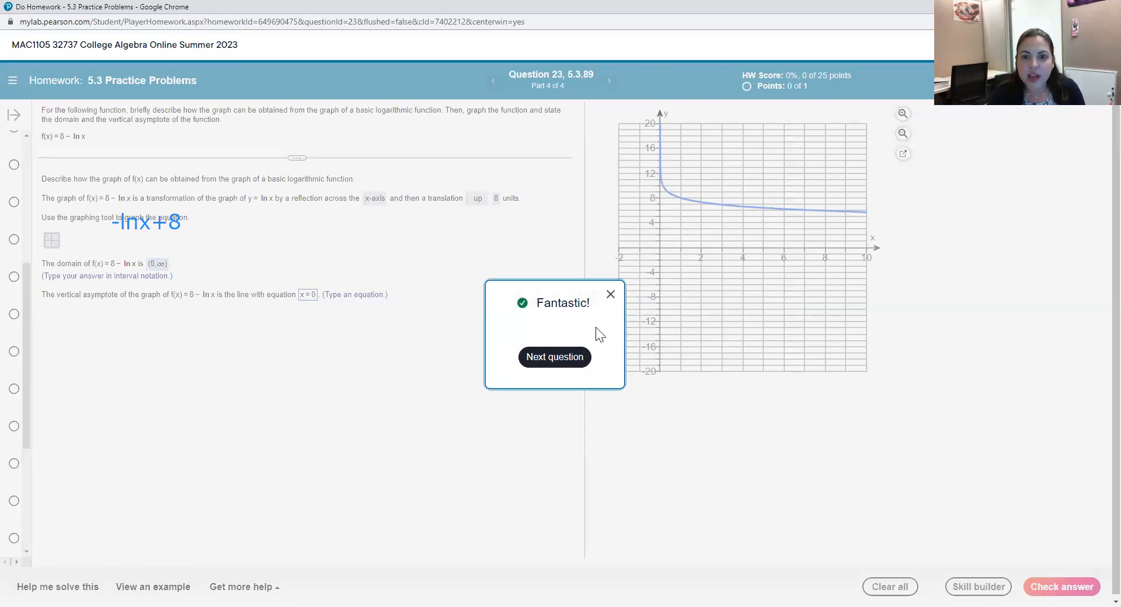
left_click(568, 358)
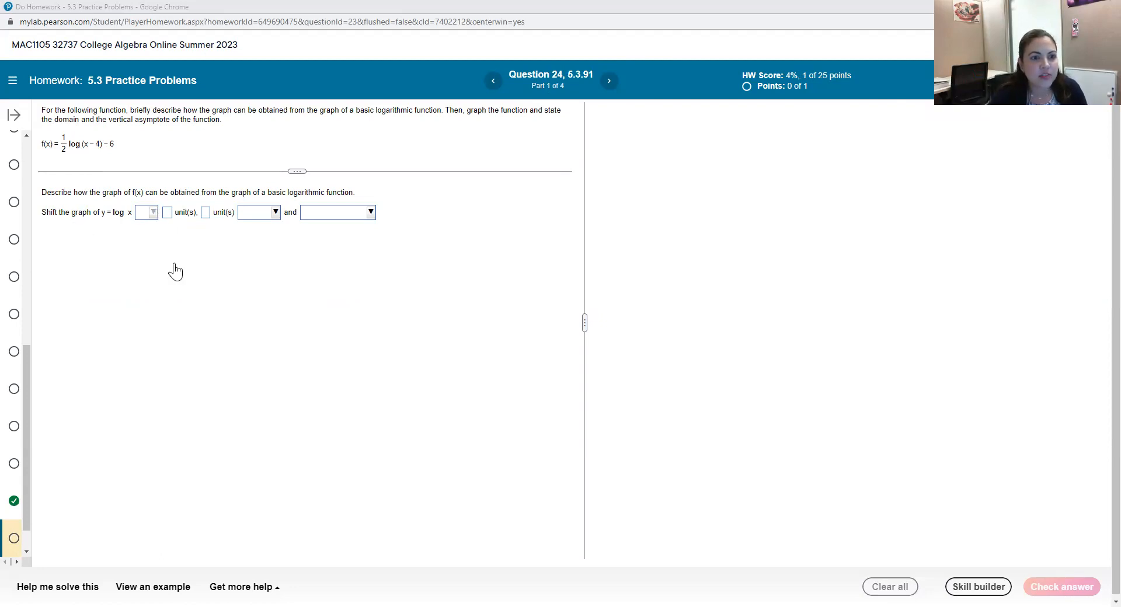
Step: Circle the −6 and set the vertical shift of y=log x to down 6
left_click(153, 212)
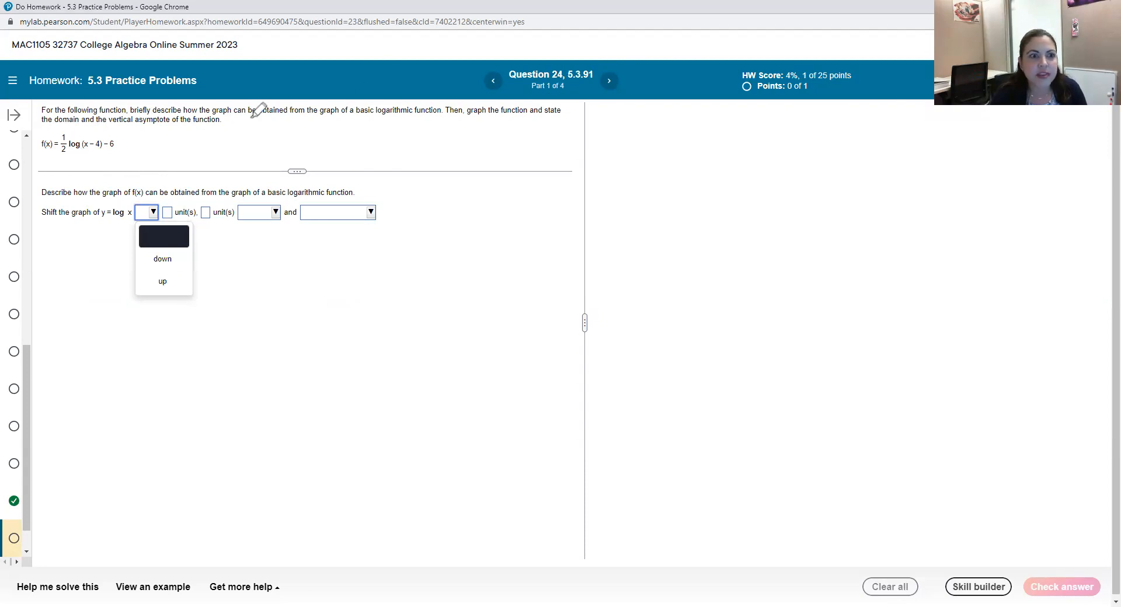
left_click(115, 141)
left_click_drag(112, 138, 114, 140)
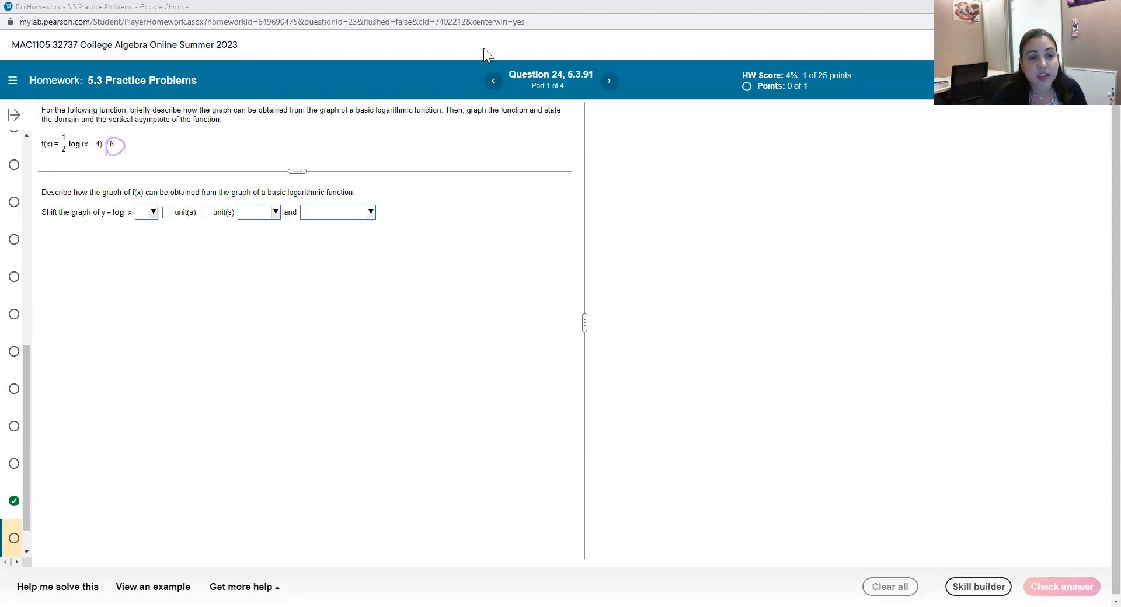
left_click(152, 212)
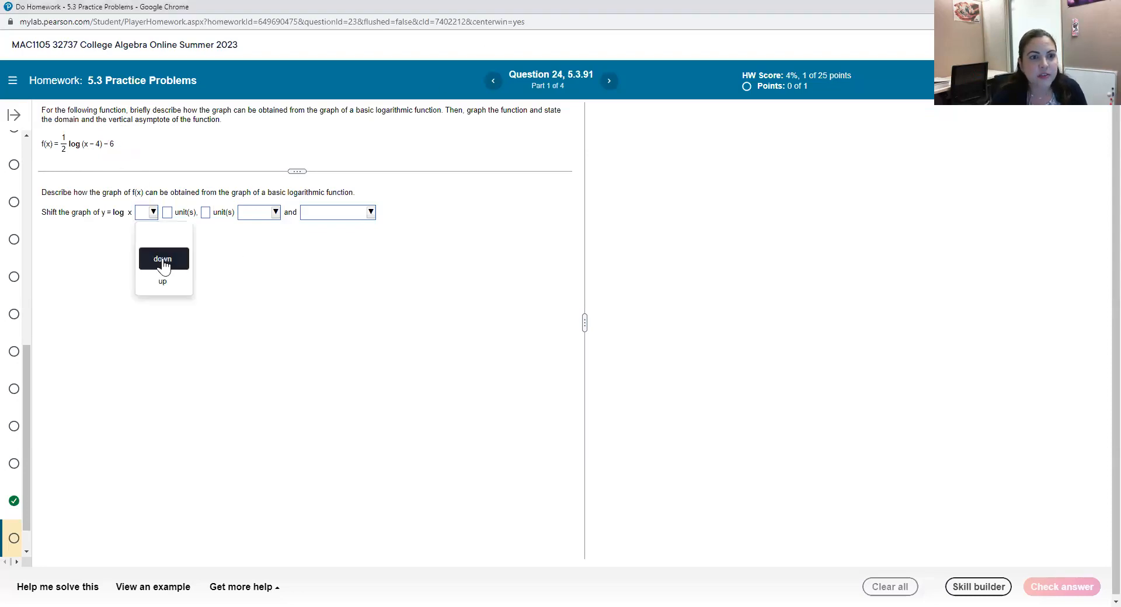
left_click(149, 258)
left_click(167, 213)
type("6")
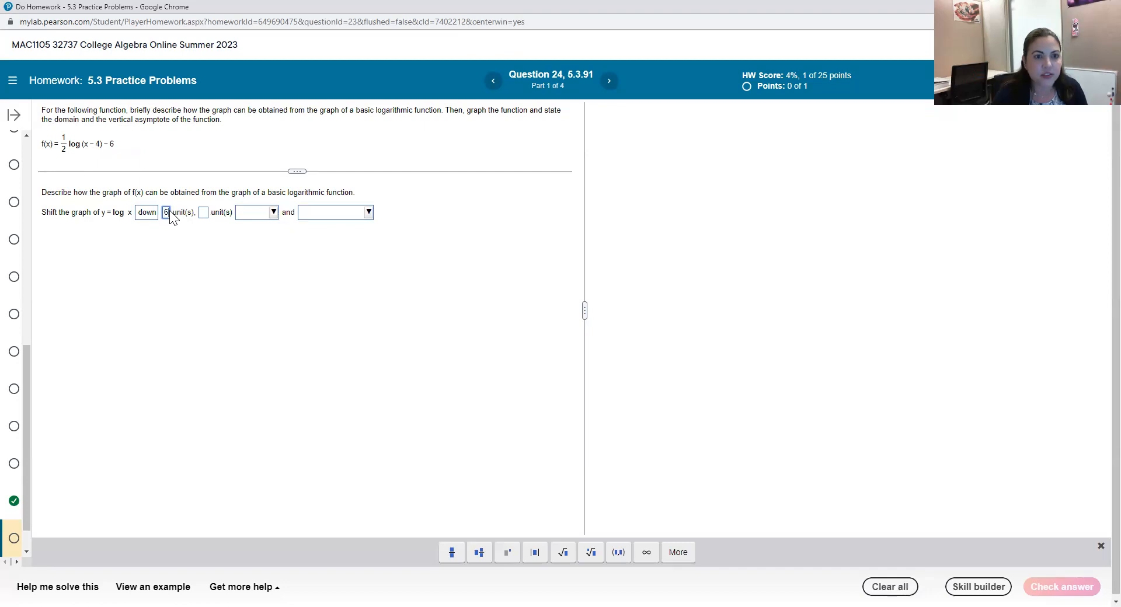
left_click(204, 213)
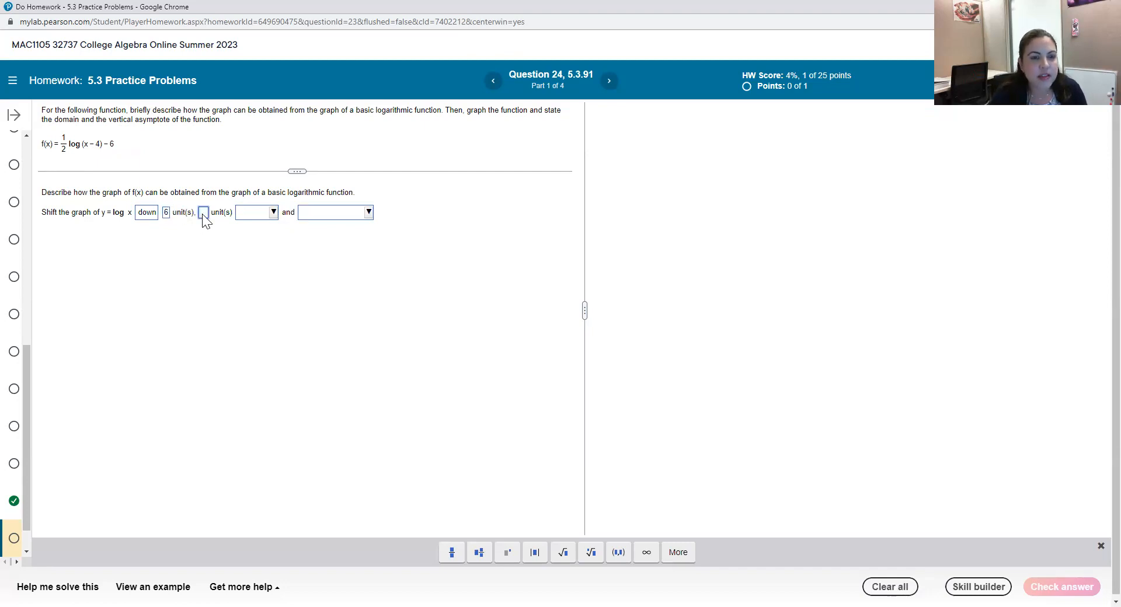
Step: Underline (x−4) and set the horizontal shift to right 4
left_click(254, 212)
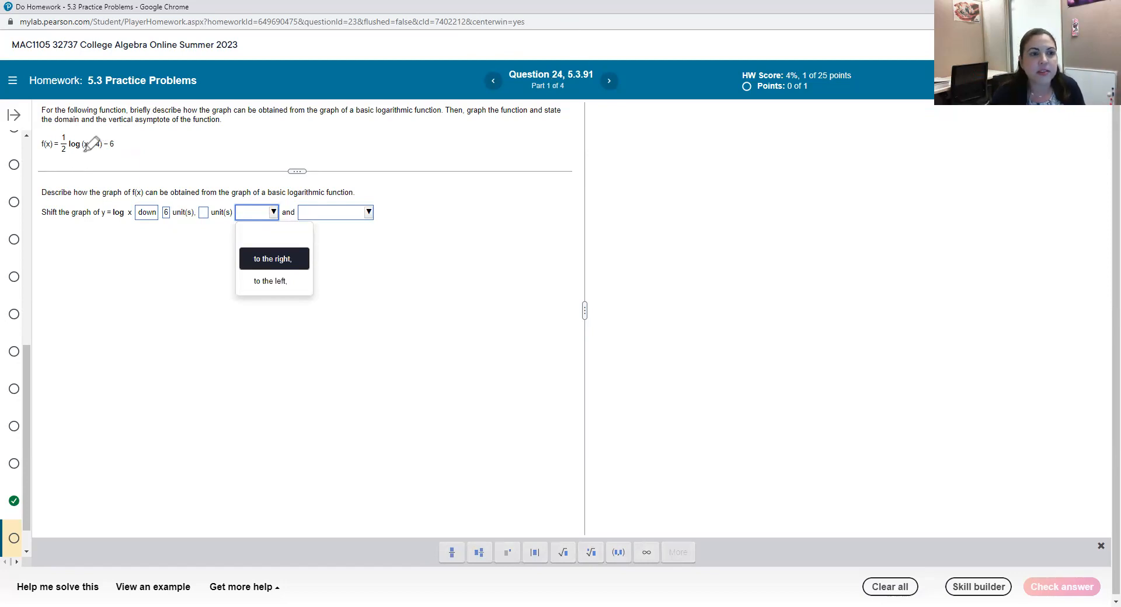
left_click_drag(83, 153, 107, 153)
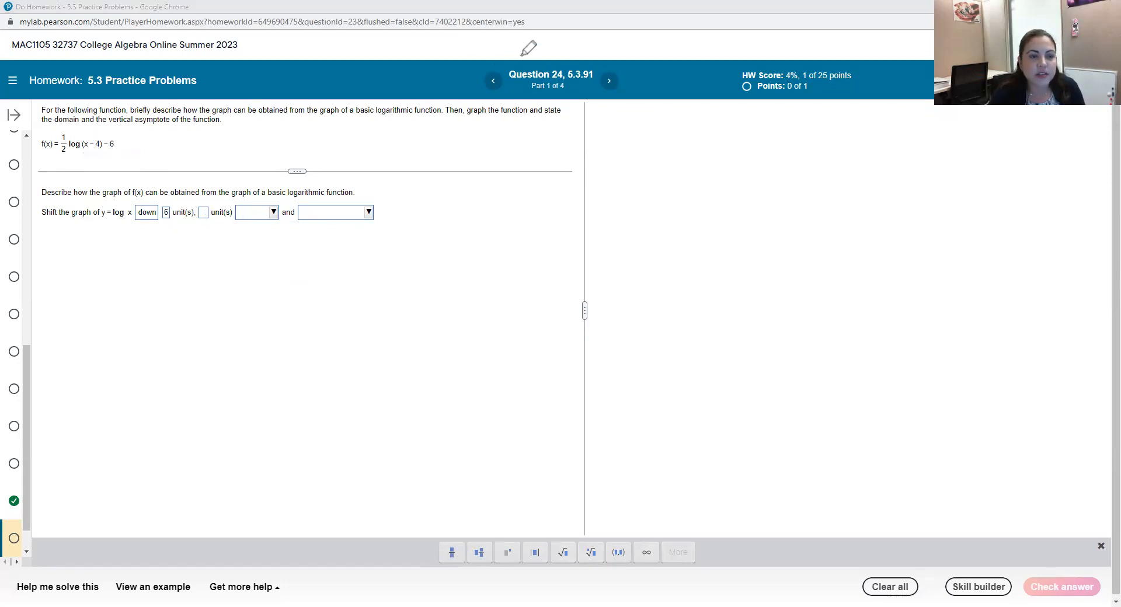
left_click(272, 212)
left_click(265, 260)
left_click(204, 213)
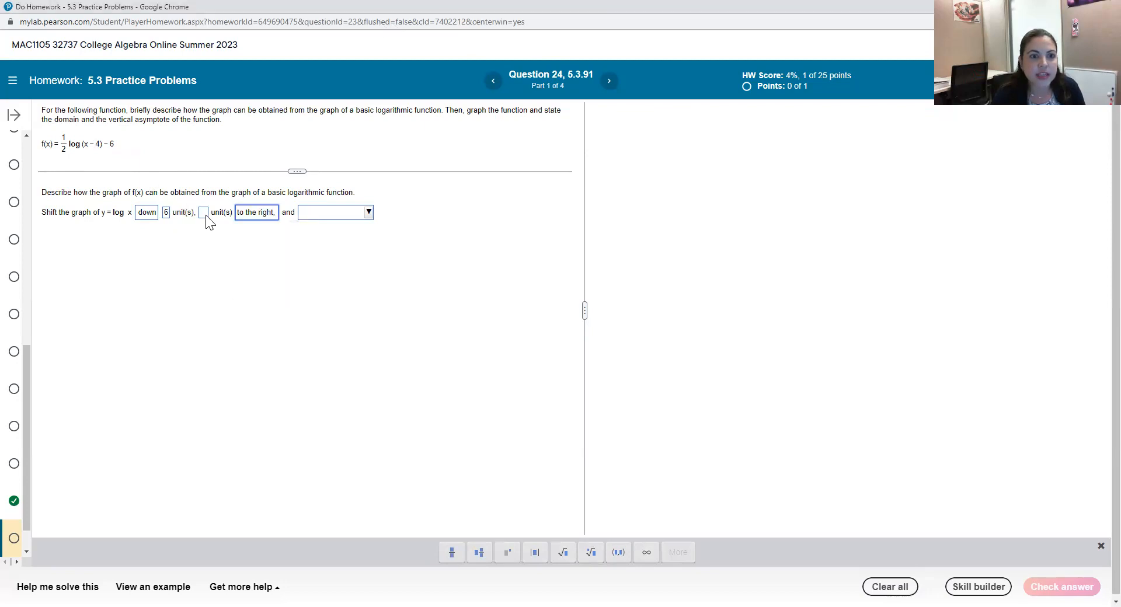
type("4")
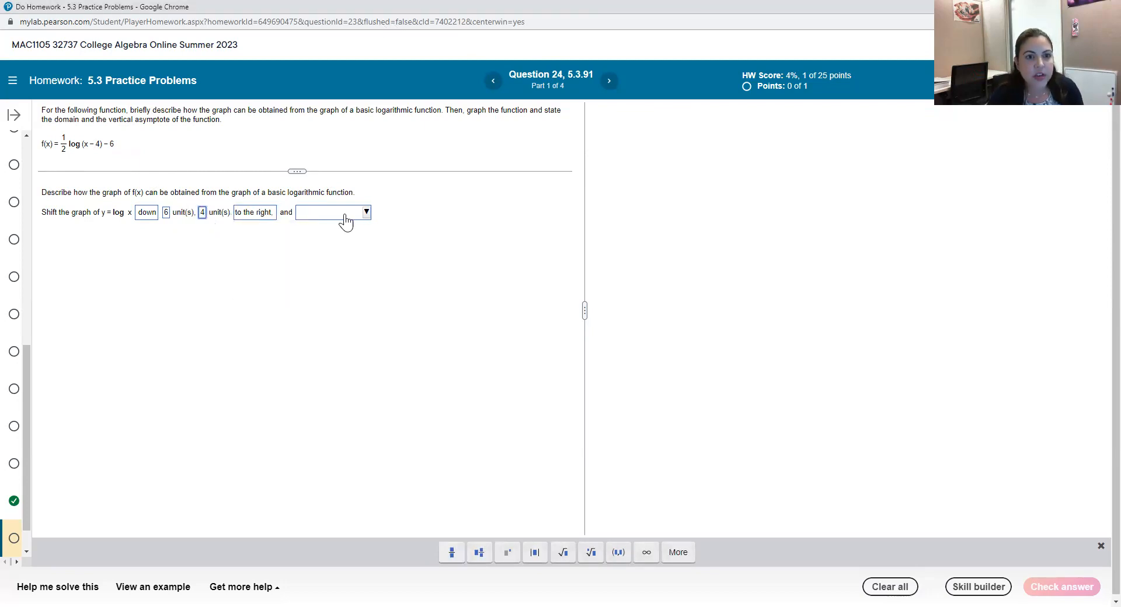
Step: Circle the 1/2, choose 'shrink it vertically', and check the Part 1 description
left_click(346, 212)
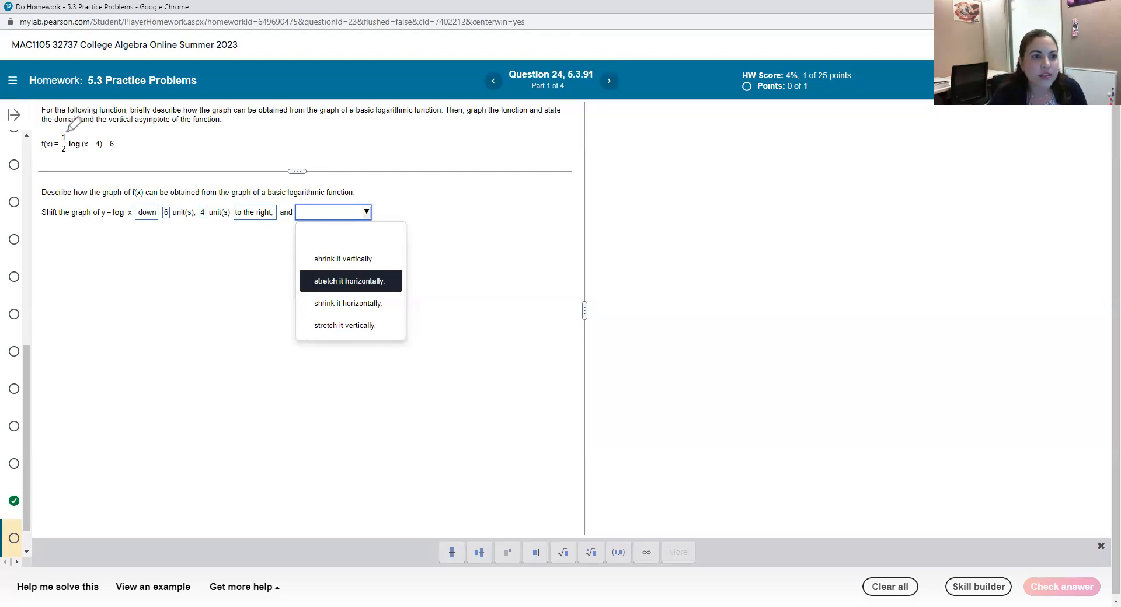
left_click_drag(66, 136, 64, 158)
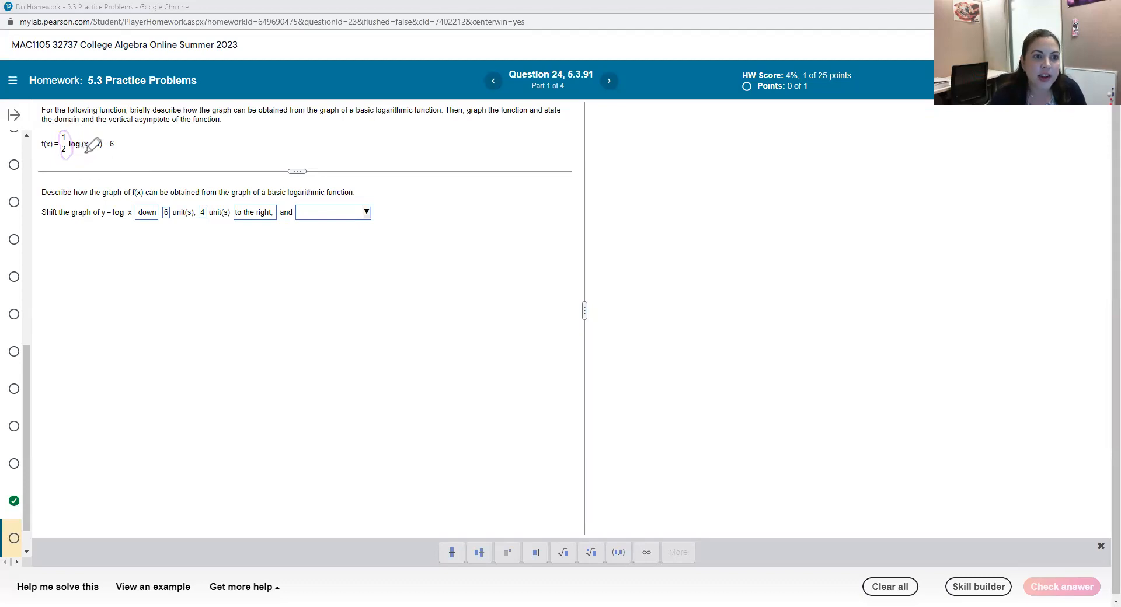
left_click_drag(78, 131, 81, 132)
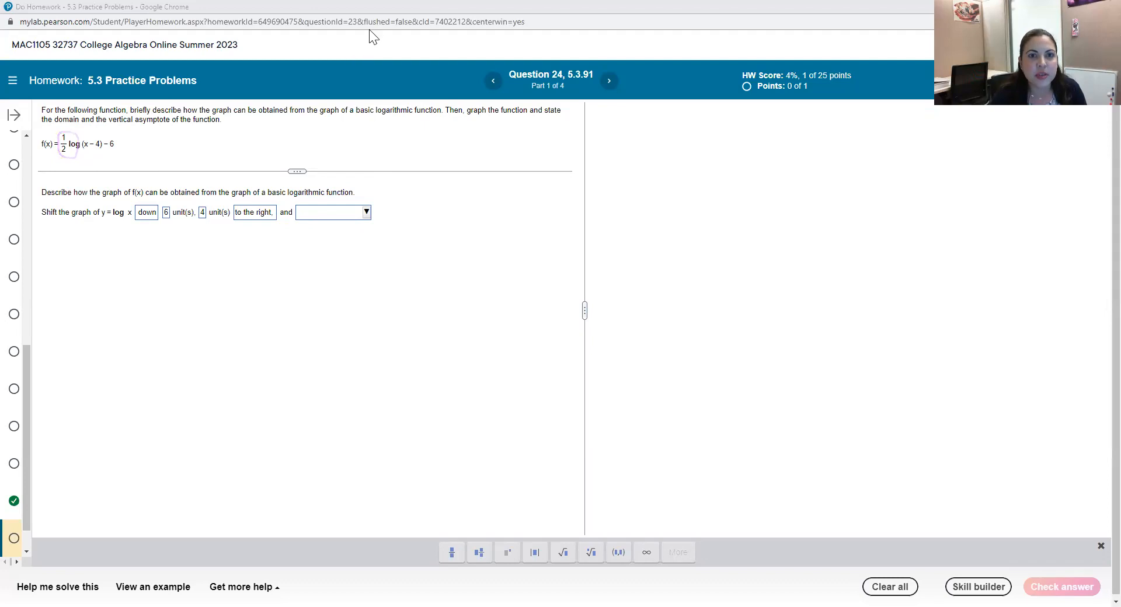
left_click(352, 214)
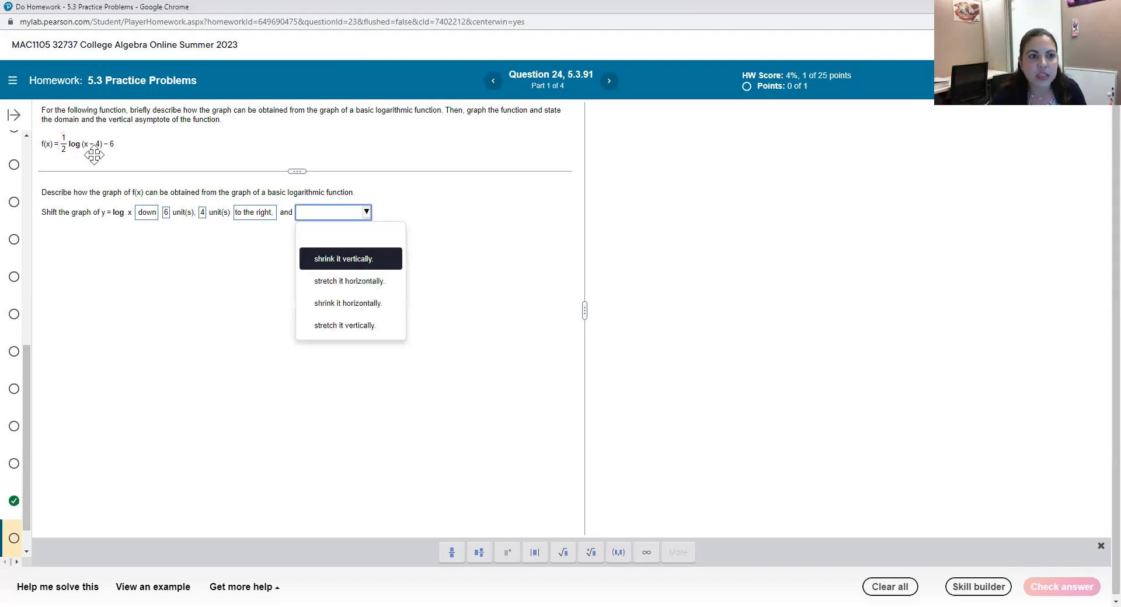
left_click(369, 261)
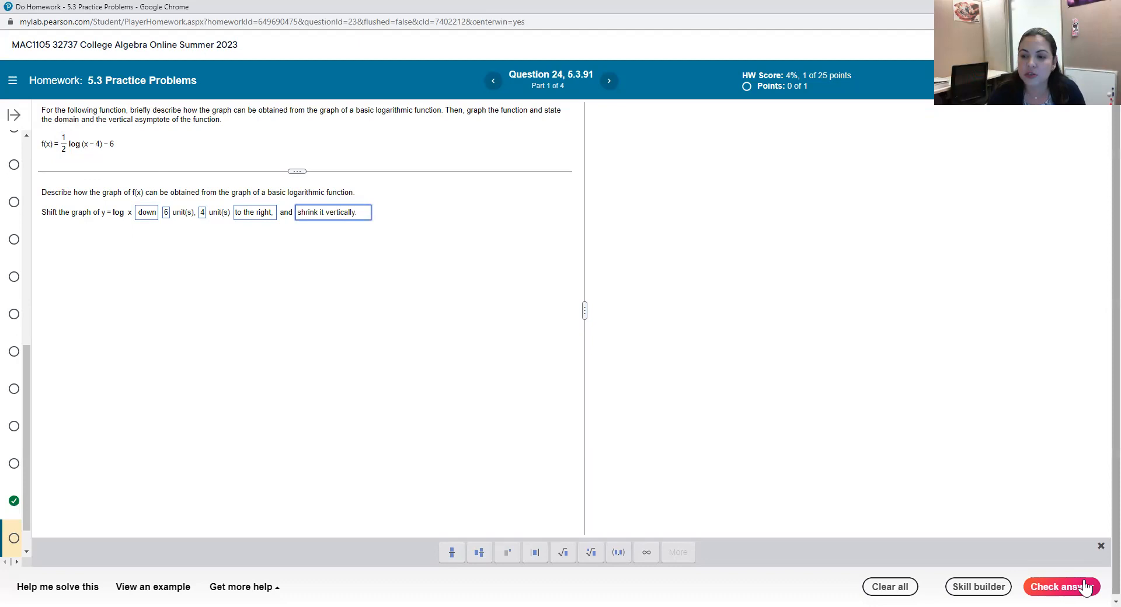
left_click(1061, 587)
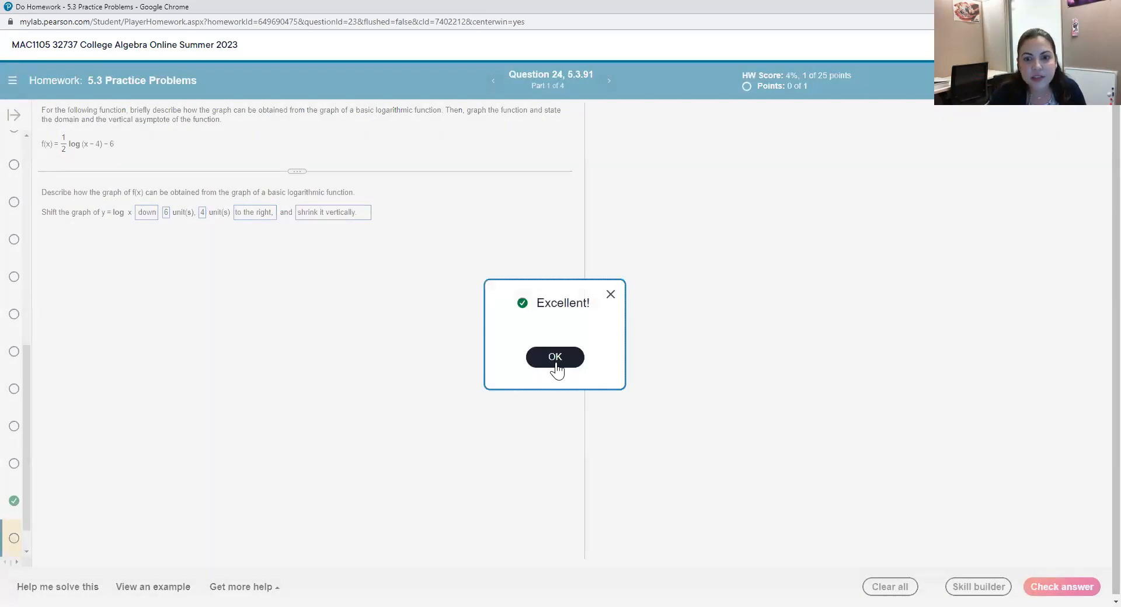
Step: Continue to Part 2, enlarge the grid, place a base-10 log curve and select it for transforming
left_click(556, 357)
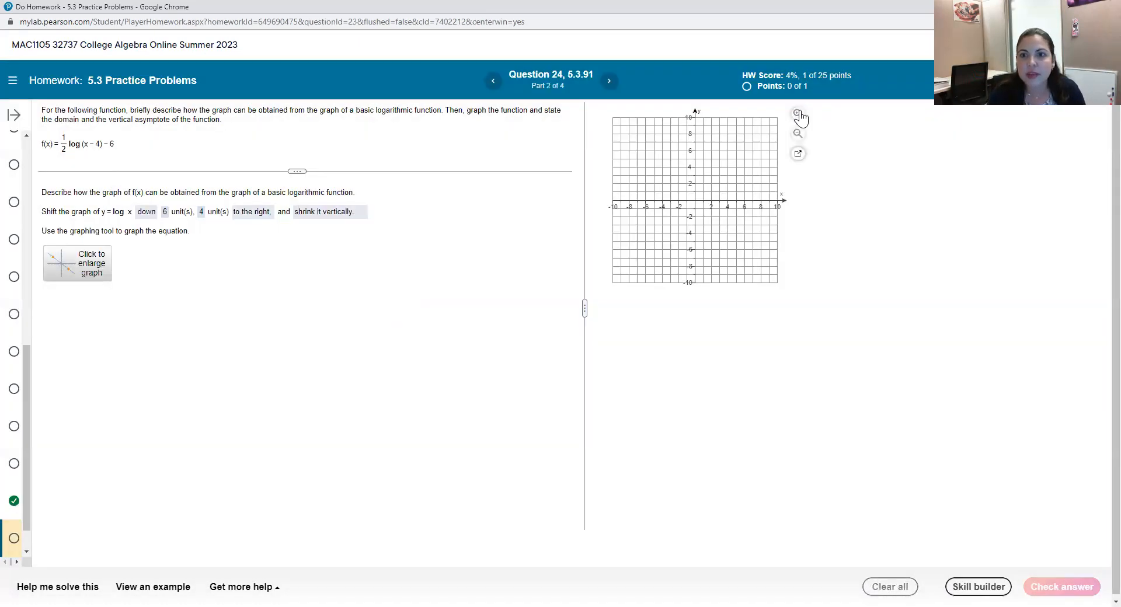
left_click(798, 115)
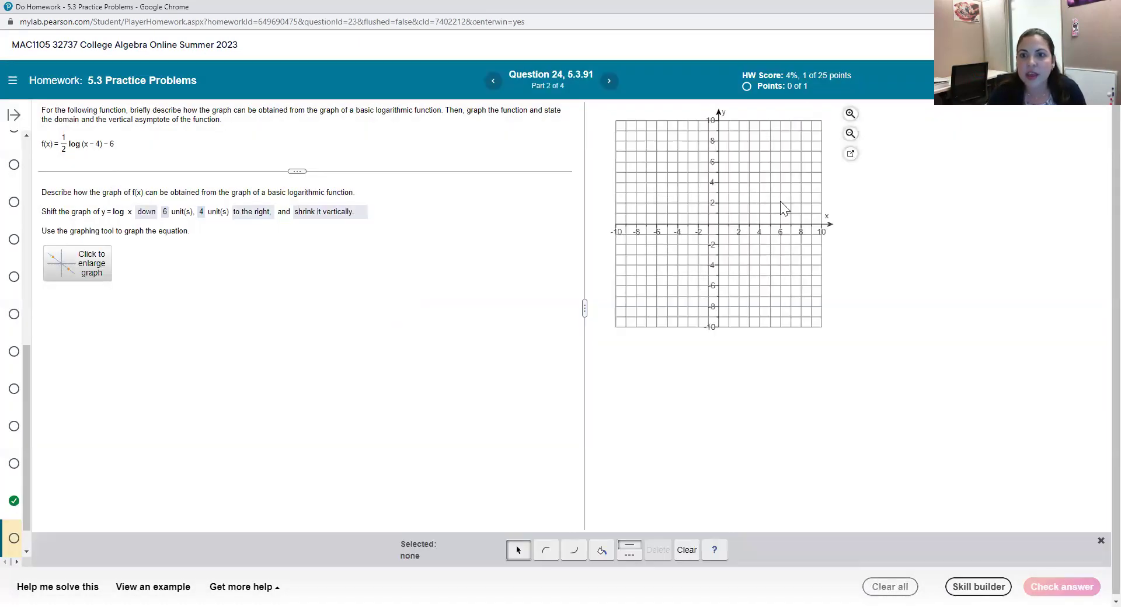
left_click(547, 550)
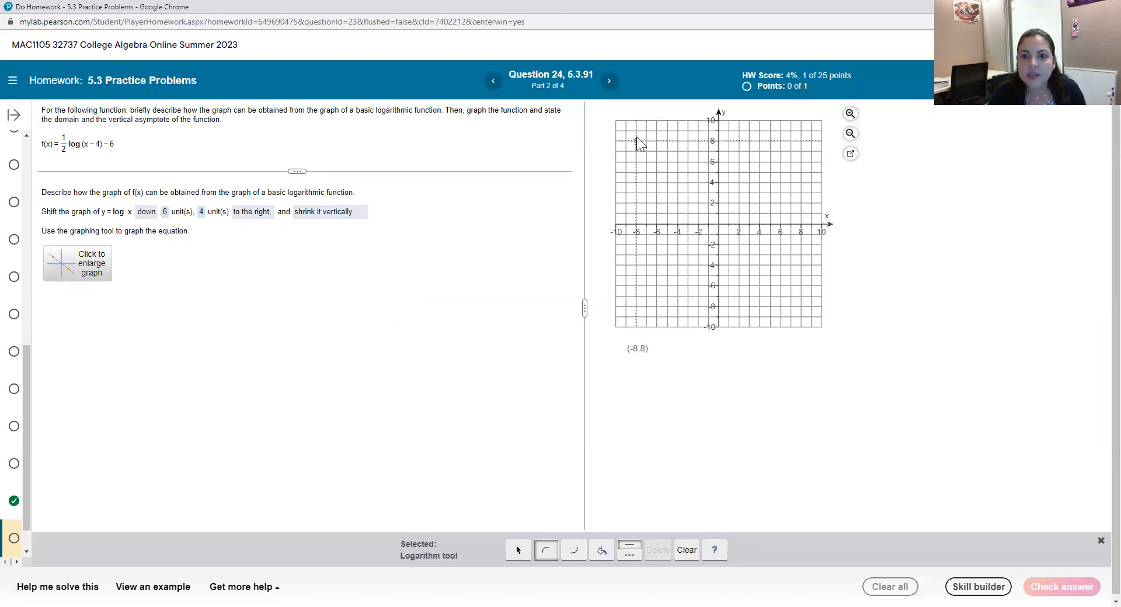
left_click(673, 134)
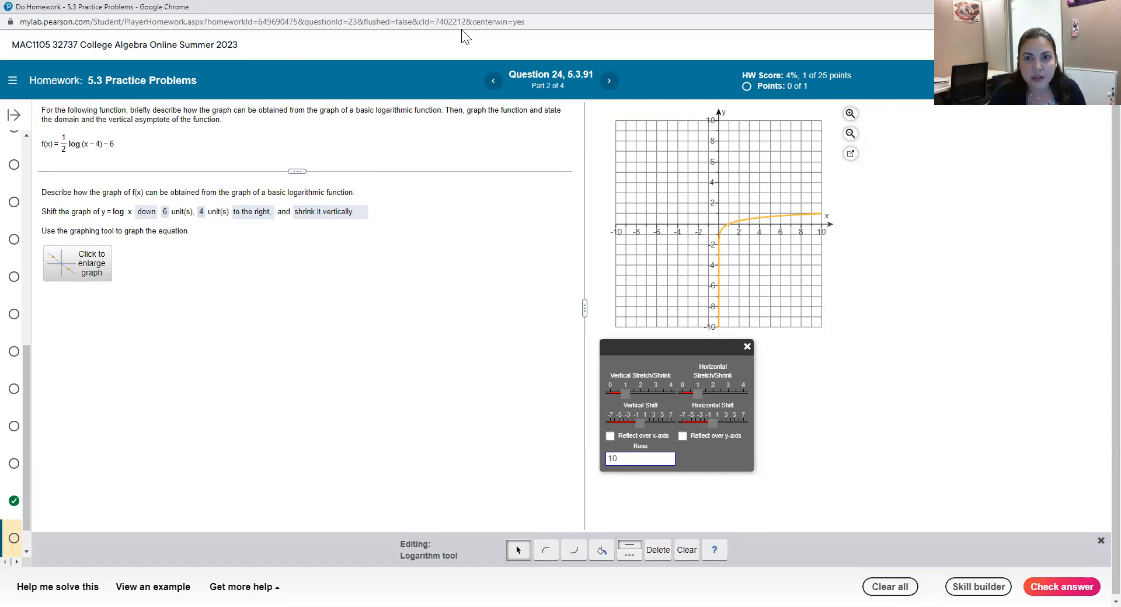
left_click_drag(70, 152, 91, 147)
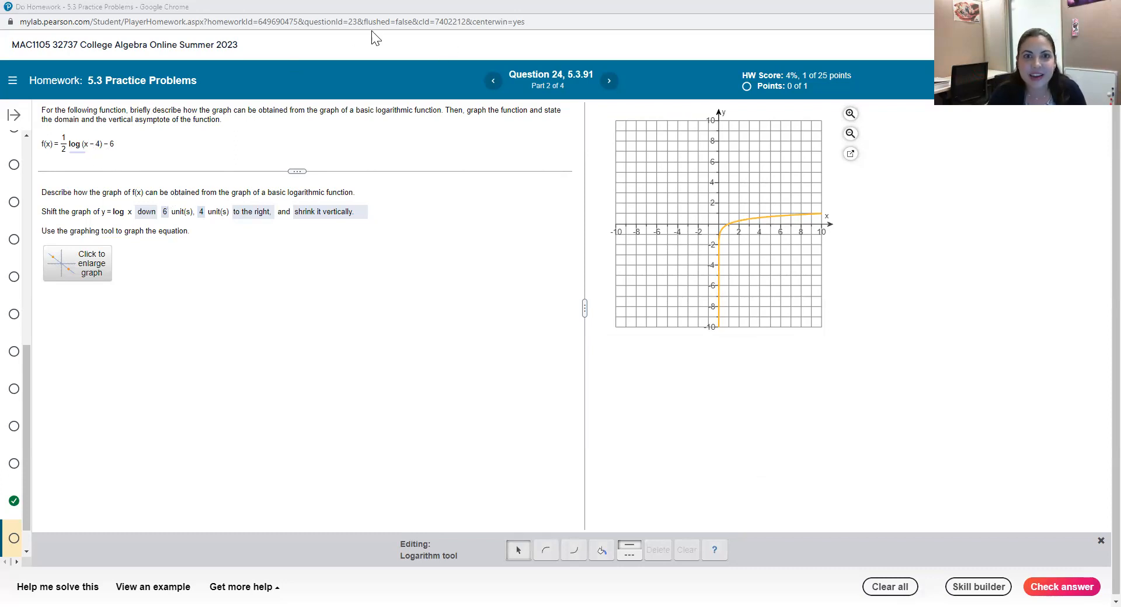
left_click(720, 251)
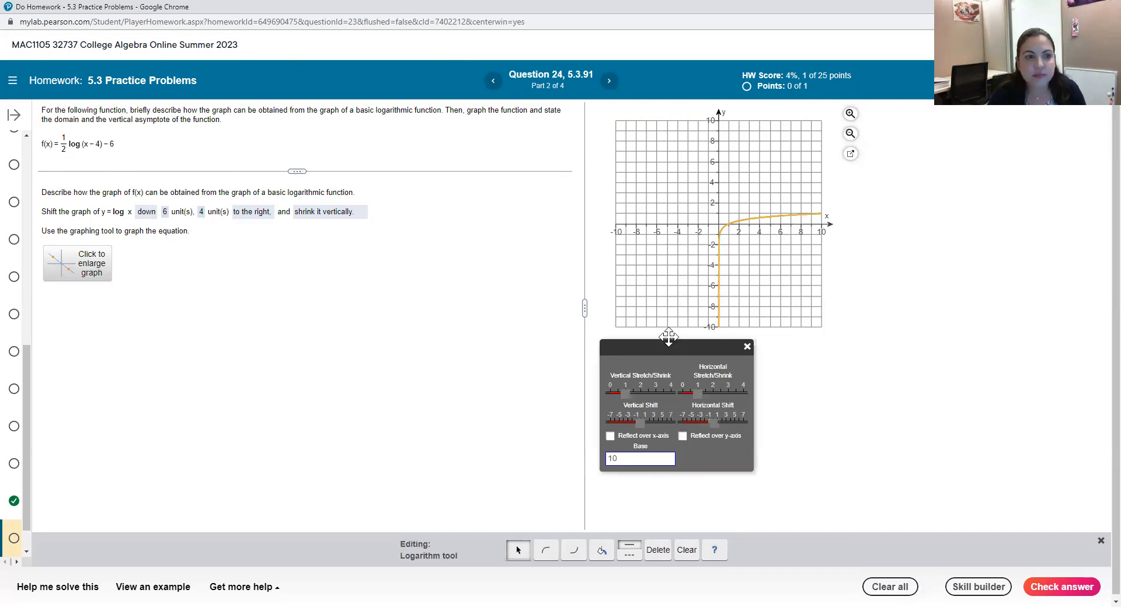
Step: Shift the log curve down 6 and right 4, shrink it vertically by ½, and check the graph
left_click_drag(669, 346, 668, 336)
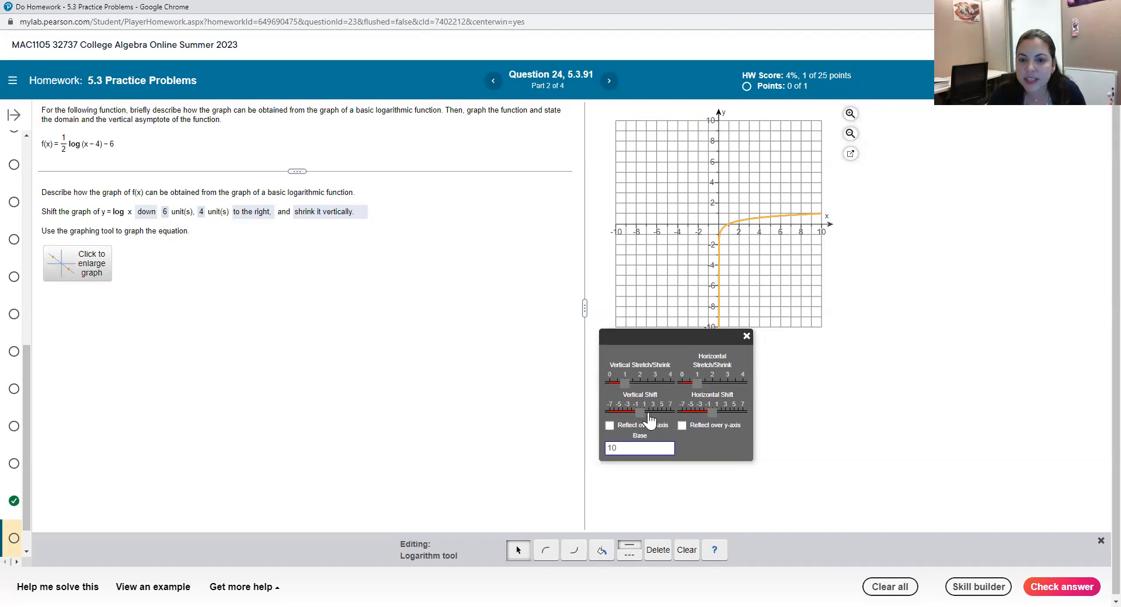
left_click_drag(642, 415, 615, 418)
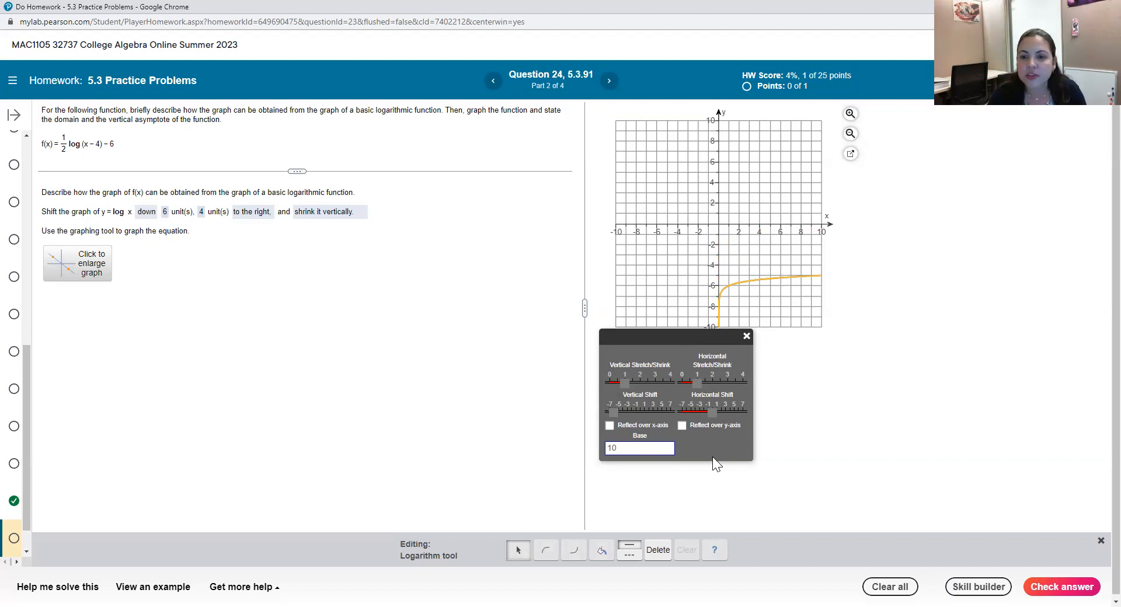
left_click_drag(717, 418, 734, 424)
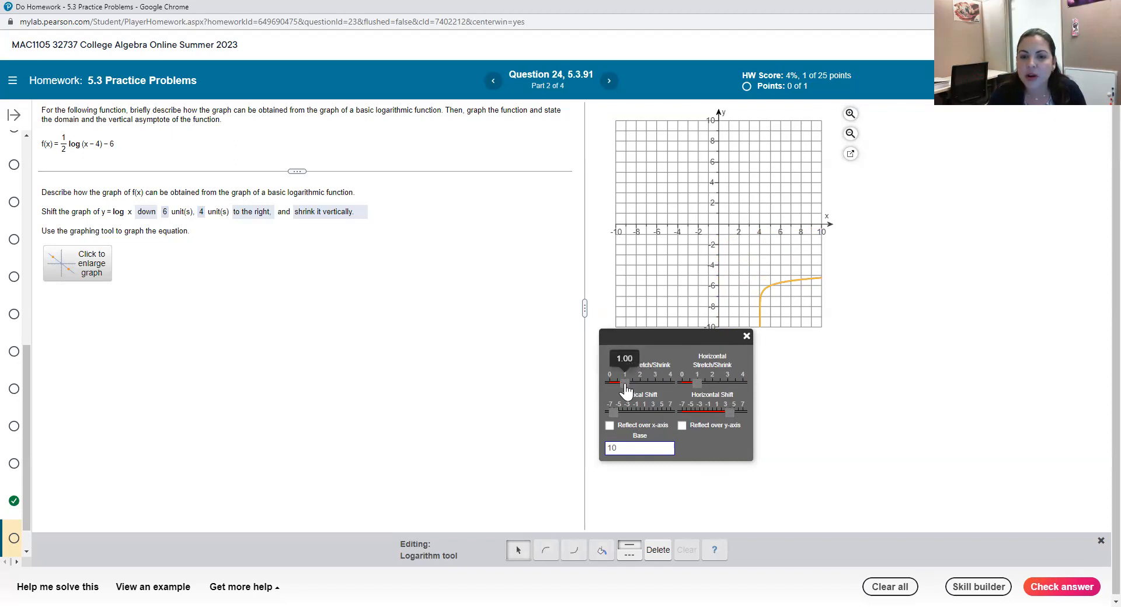
left_click_drag(624, 383, 621, 384)
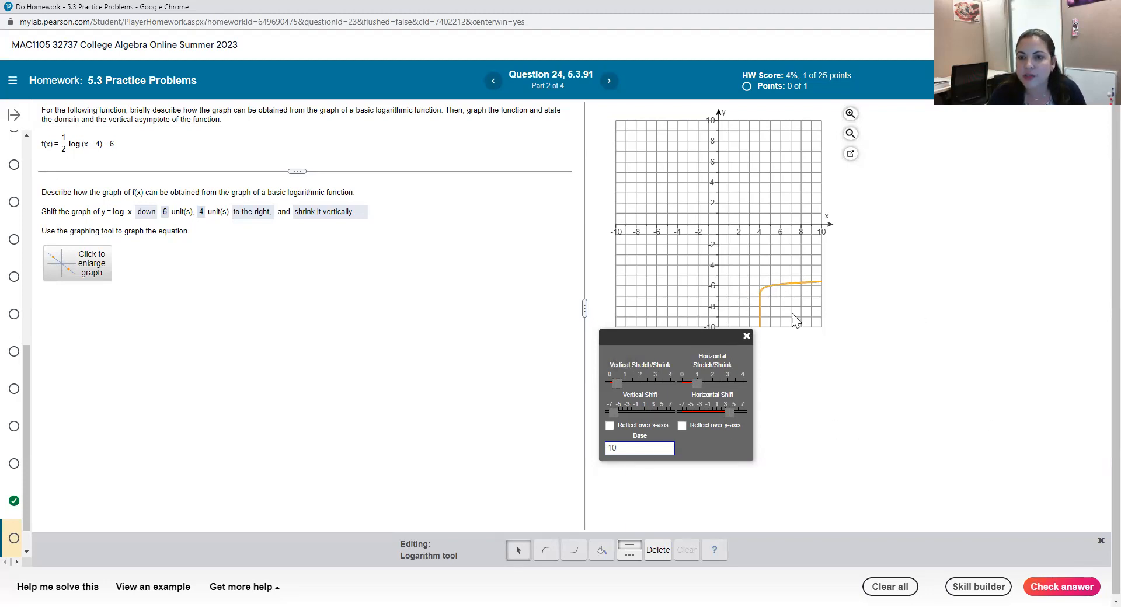
left_click(1083, 588)
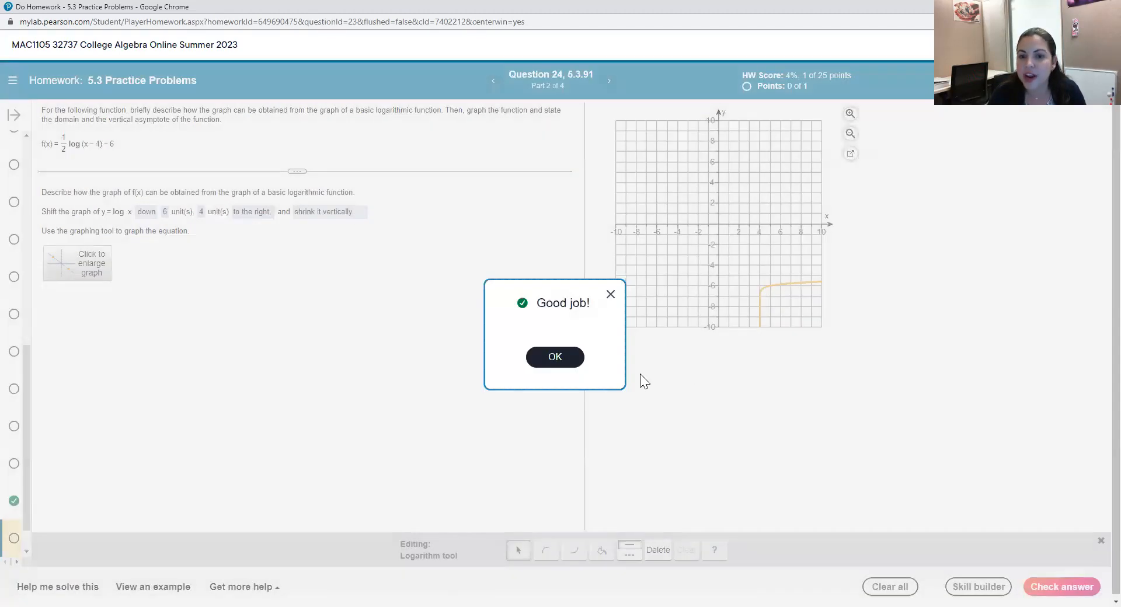
left_click(578, 364)
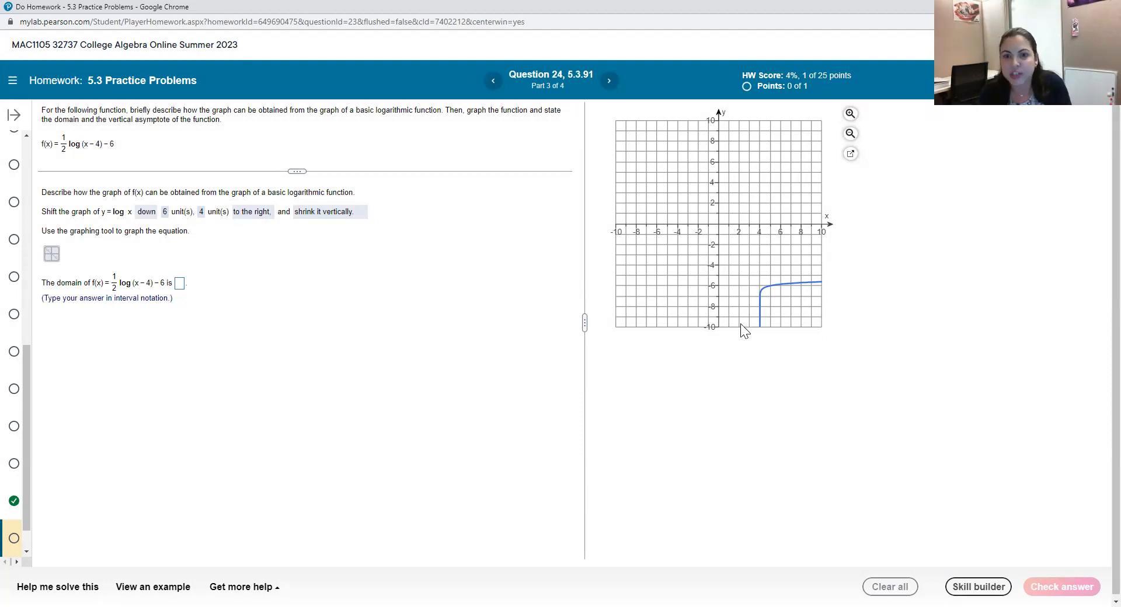
Step: Enter the domain (4, ∞), check it, and continue to Part 4
left_click(180, 283)
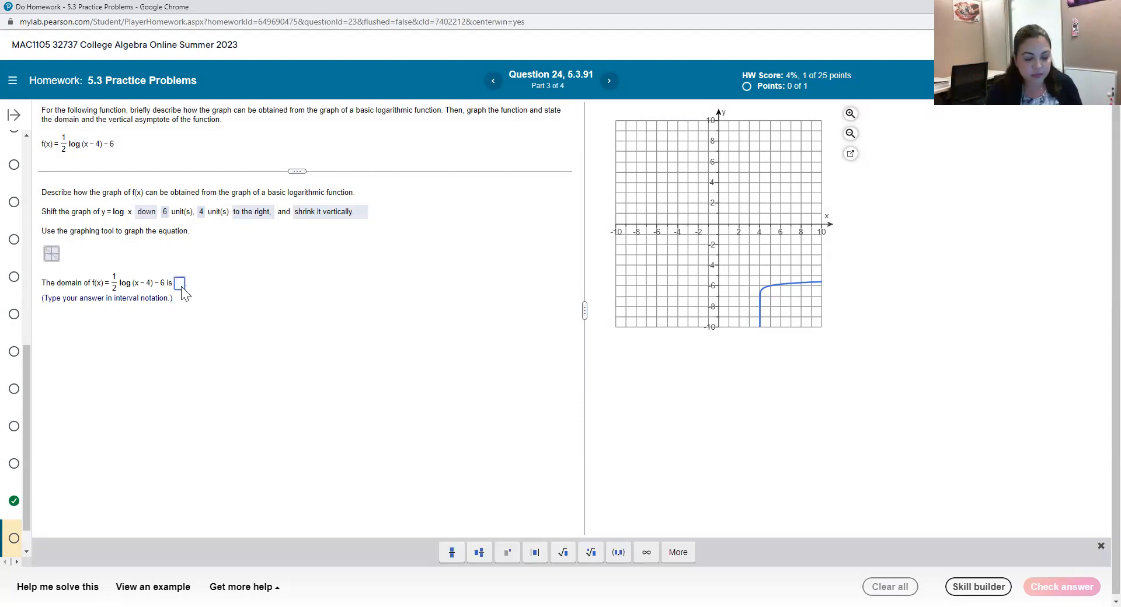
type("(")
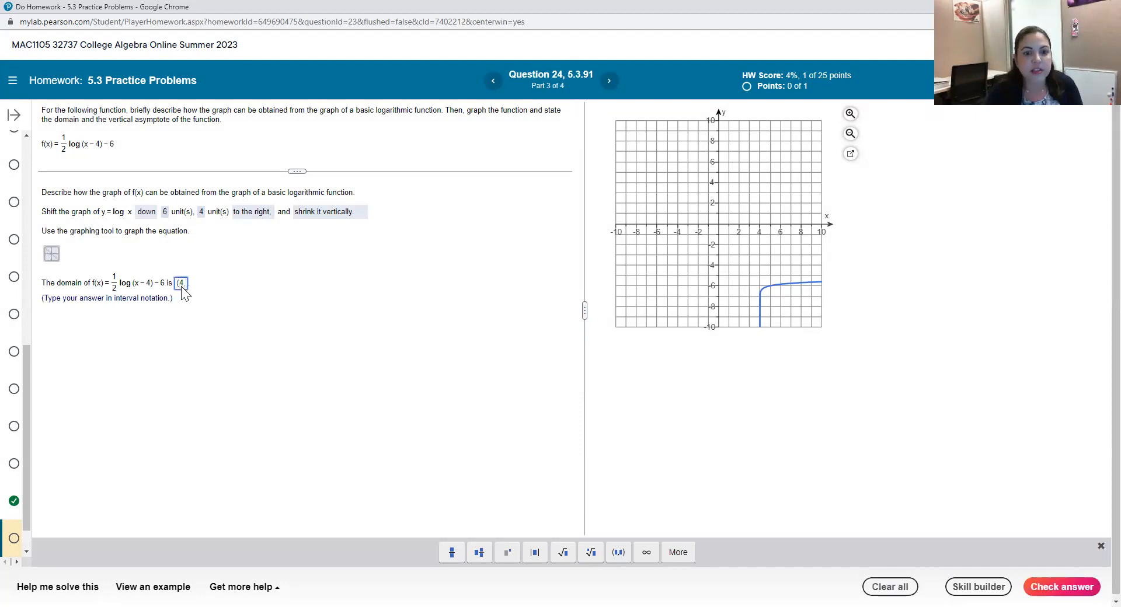
type("4,")
left_click(646, 553)
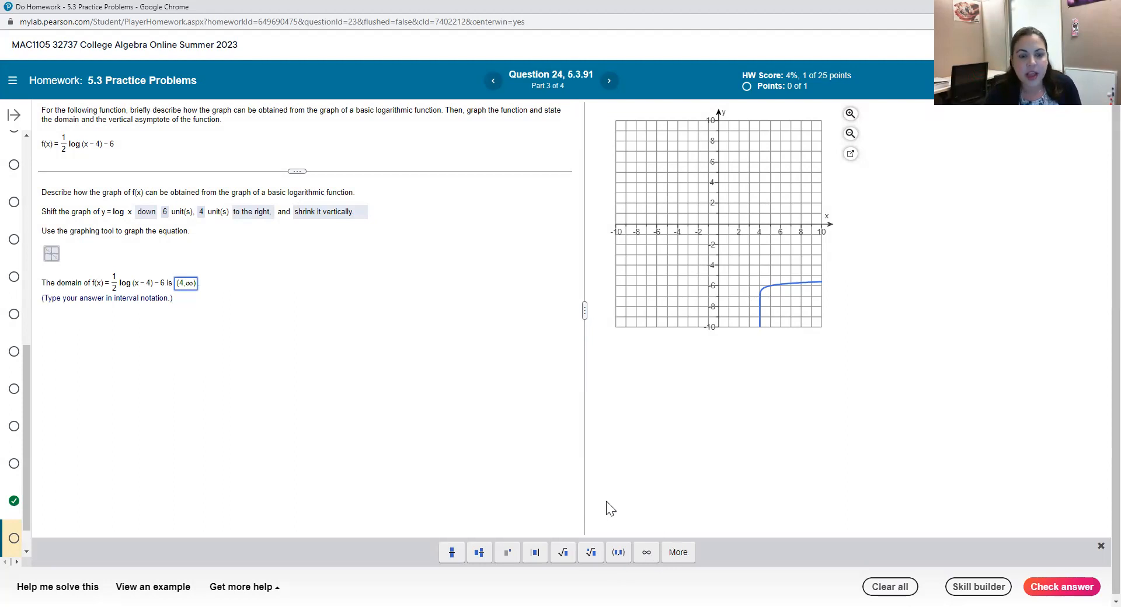
key("Return")
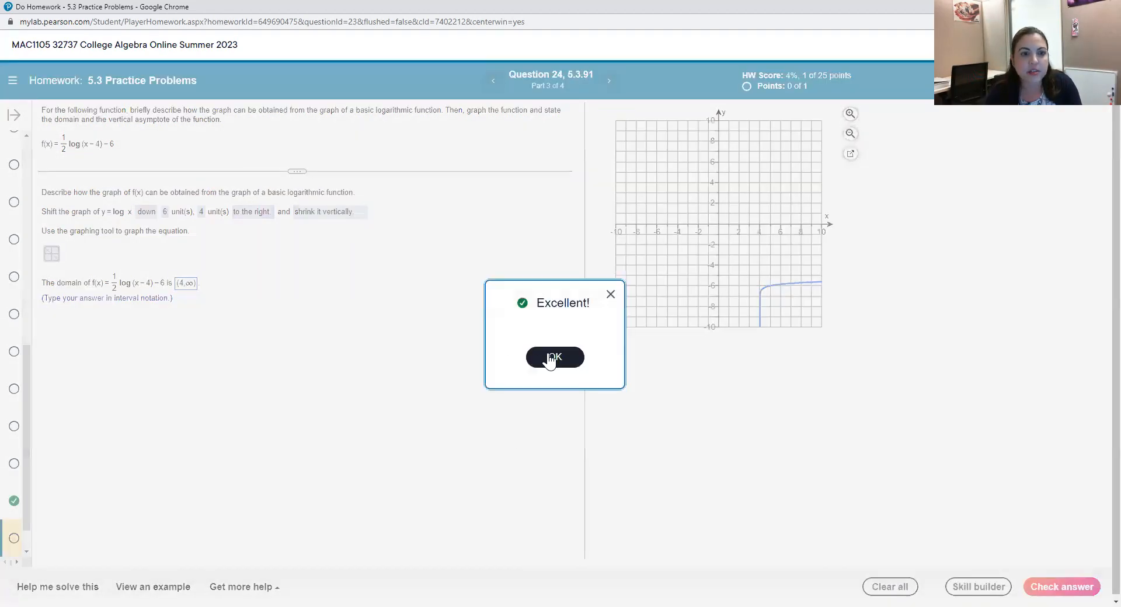
left_click(552, 360)
Step: Enter the vertical asymptote x=4, check it, and close the result to see the 8% score
left_click(332, 323)
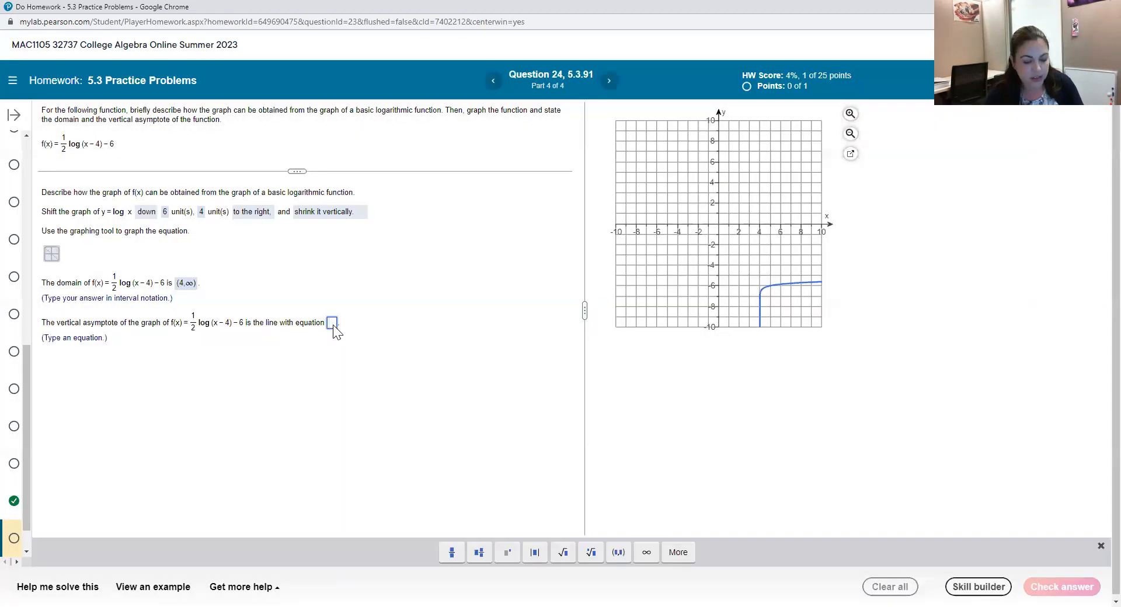
type("x=")
type("4")
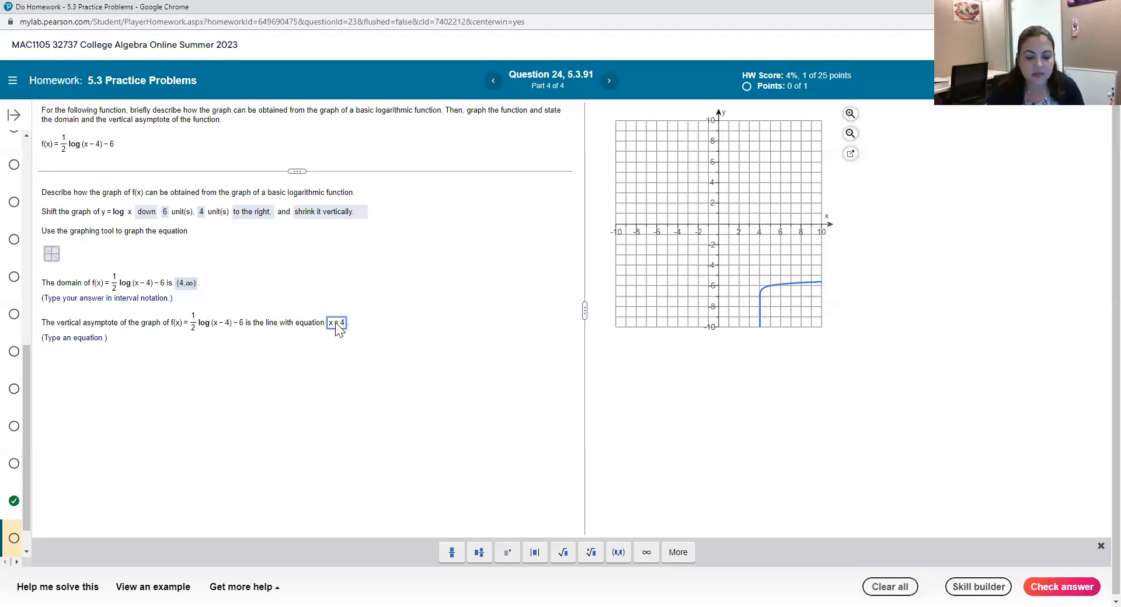
key("Return")
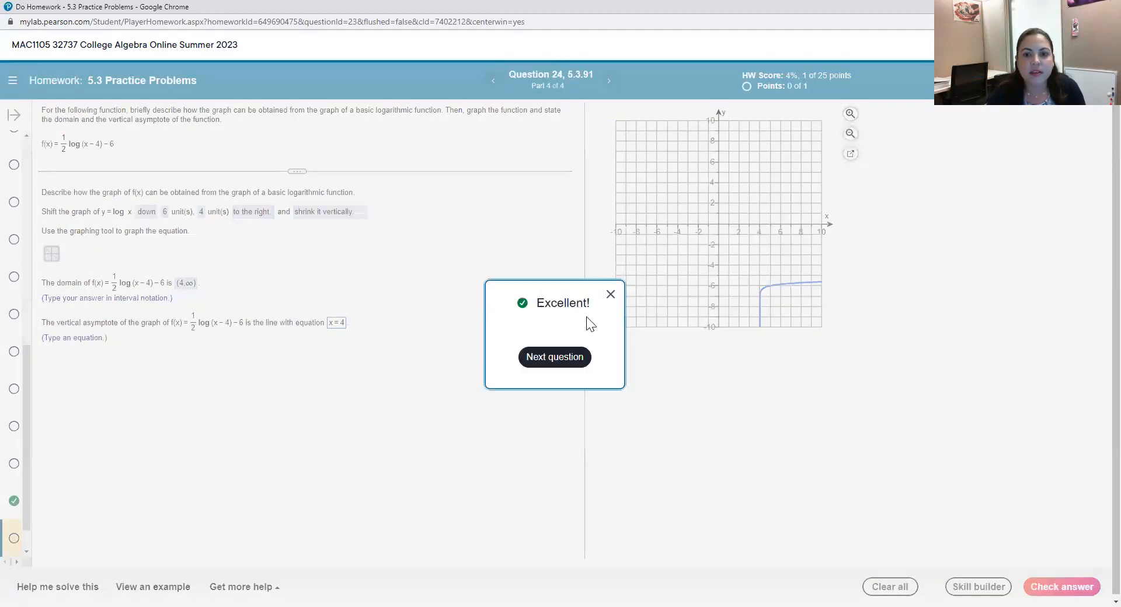
left_click(611, 294)
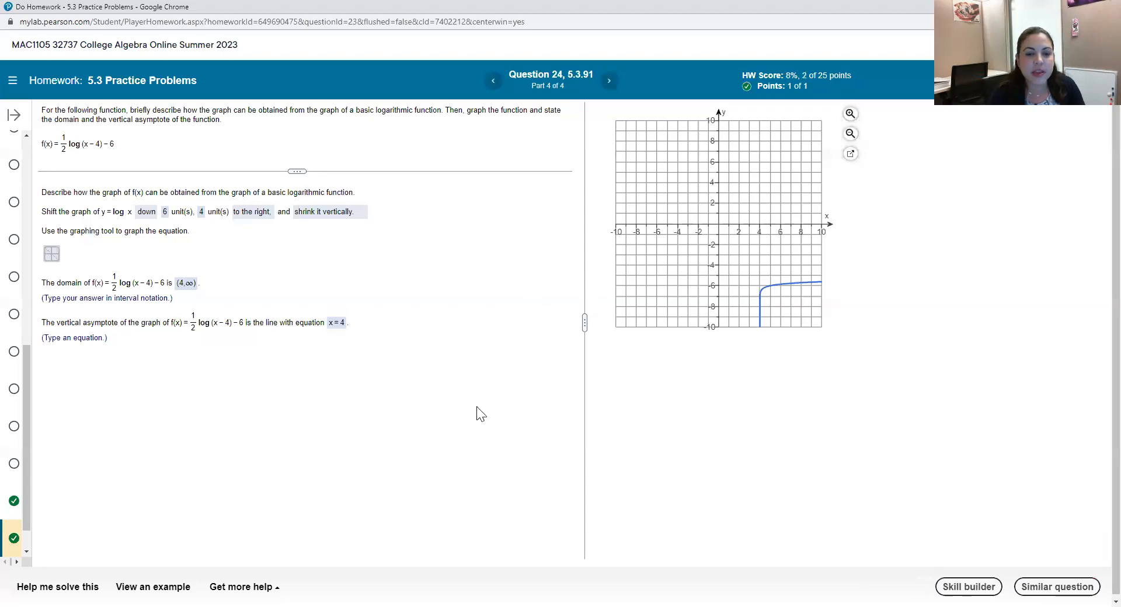